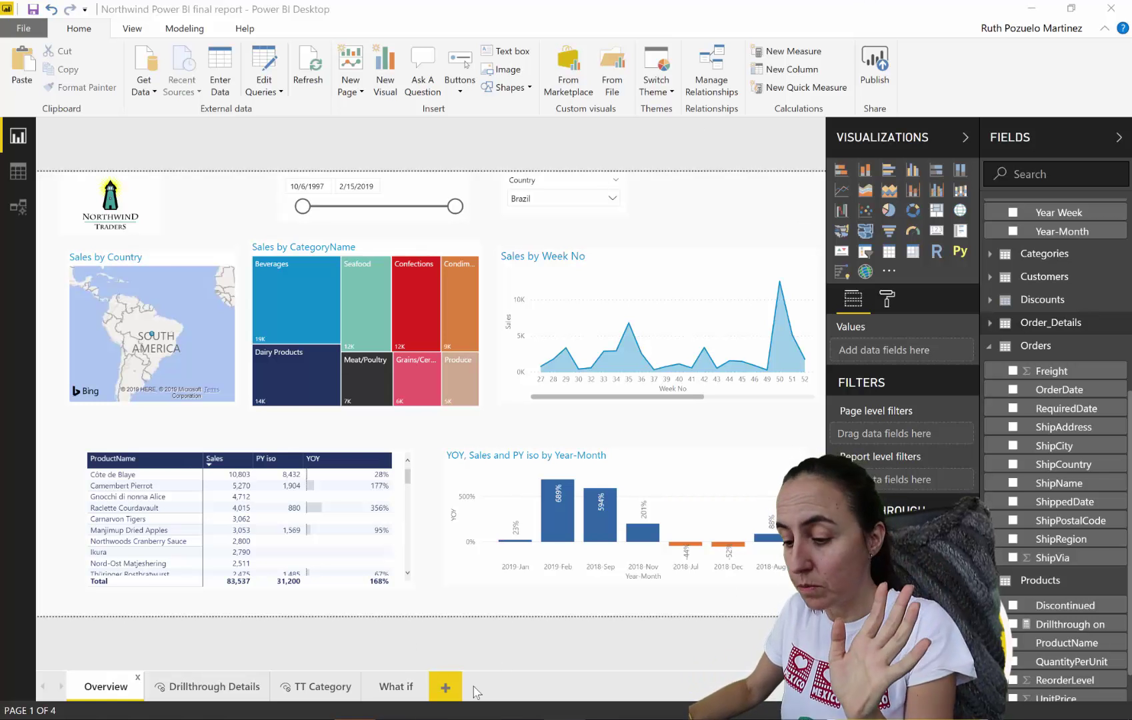
# Step: Add a blank Page 1 after the What if page
pyautogui.click(446, 688)
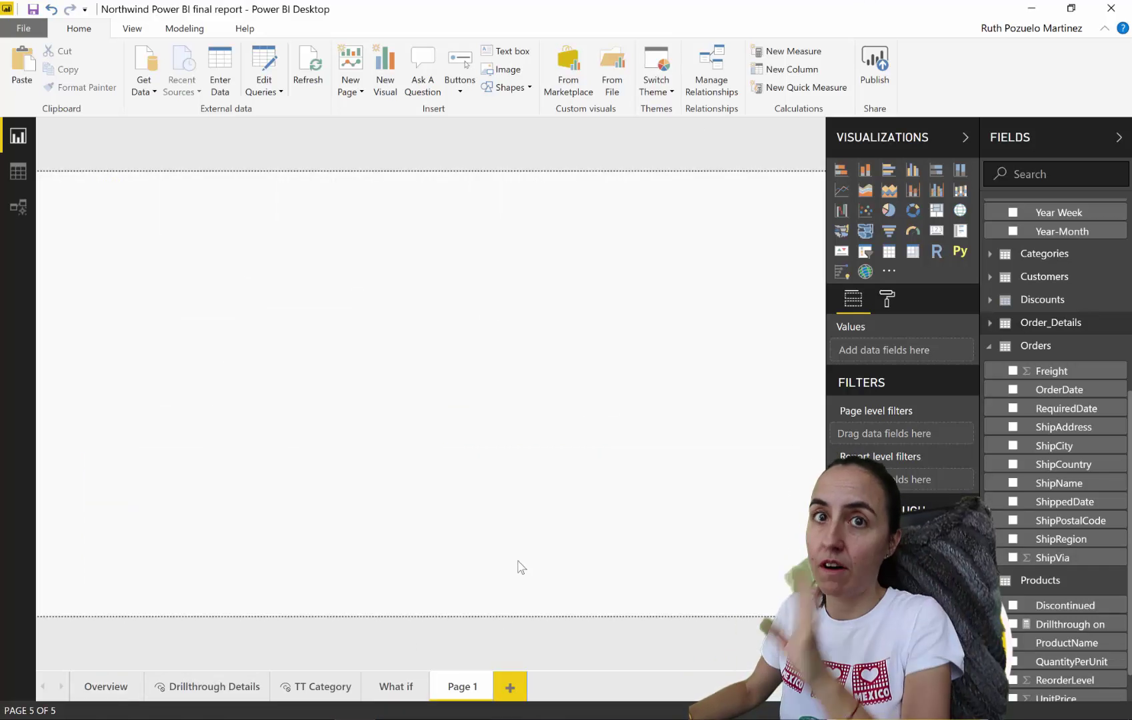
# Step: Place the Calendar Date field on the new page as a table
pyautogui.click(990, 346)
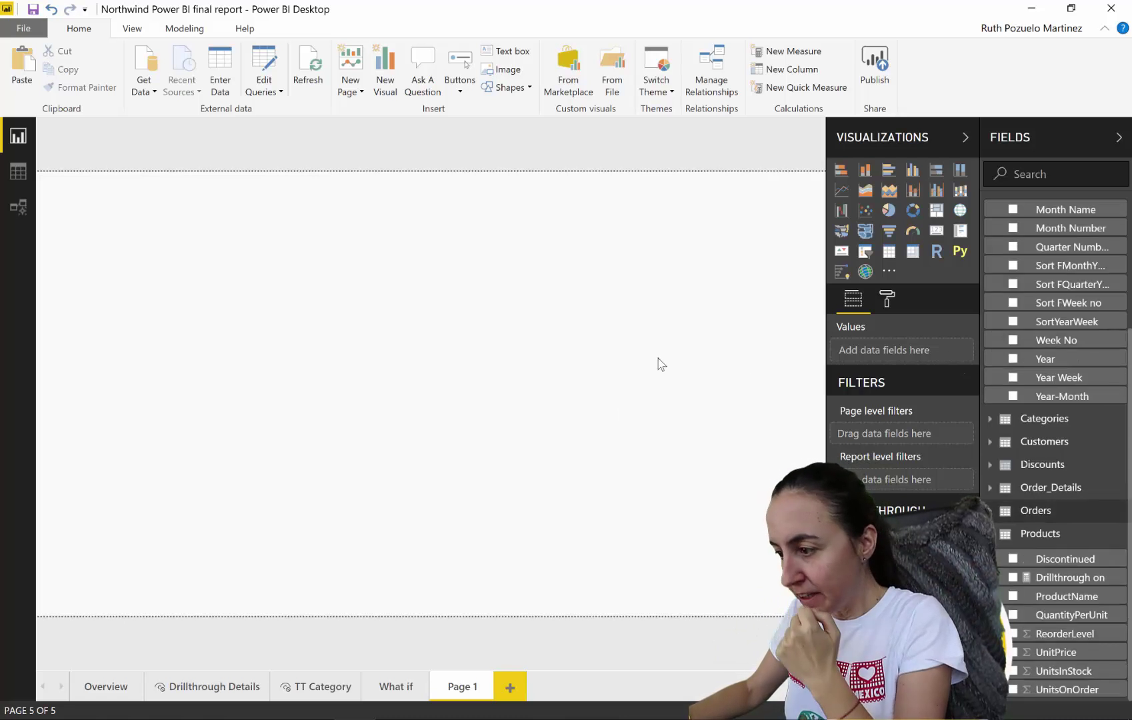
pyautogui.scroll(3, 1094, 220)
pyautogui.moveTo(1044, 235); pyautogui.dragTo(400, 281)
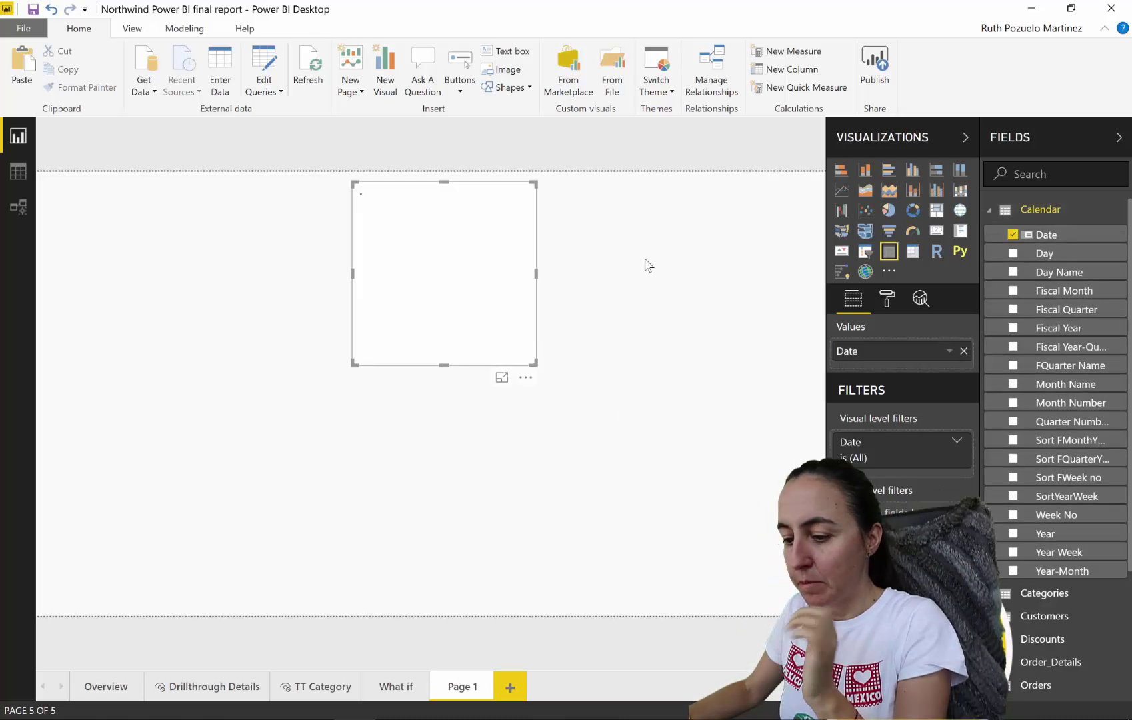
# Step: Add the Order_Details YTD measure, TOTALYTD([Sales],'Calendar'[Date]), to the Date table
pyautogui.scroll(-3, 1016, 430)
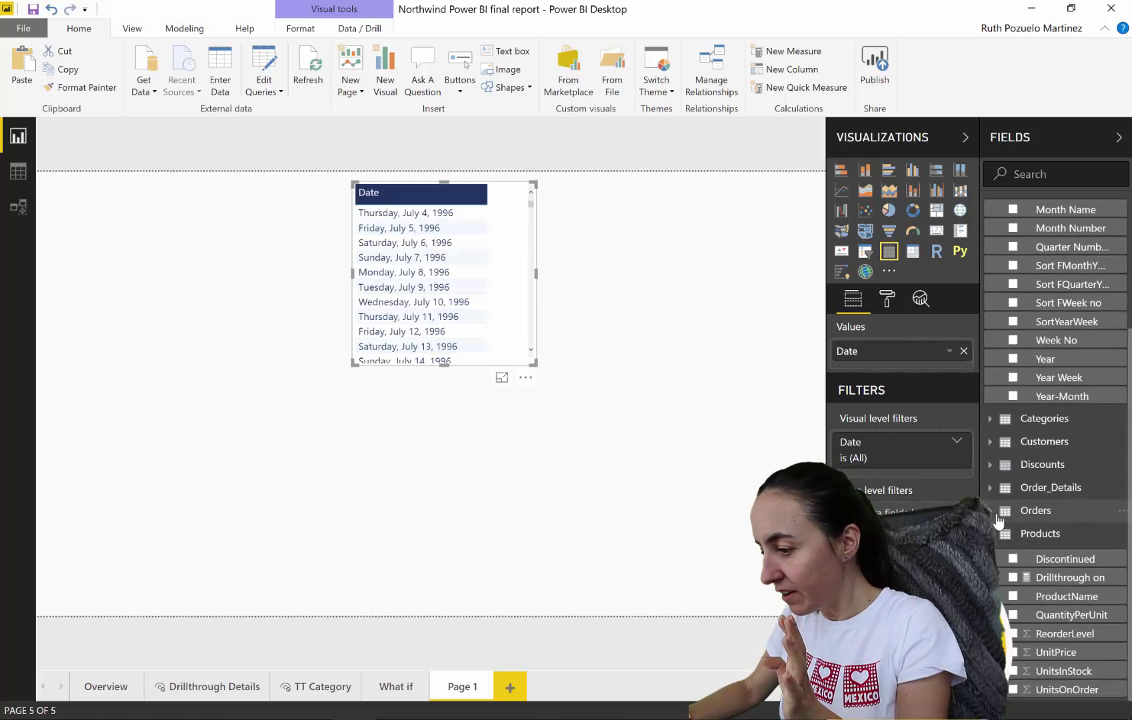
pyautogui.click(994, 488)
pyautogui.scroll(-3, 1094, 455)
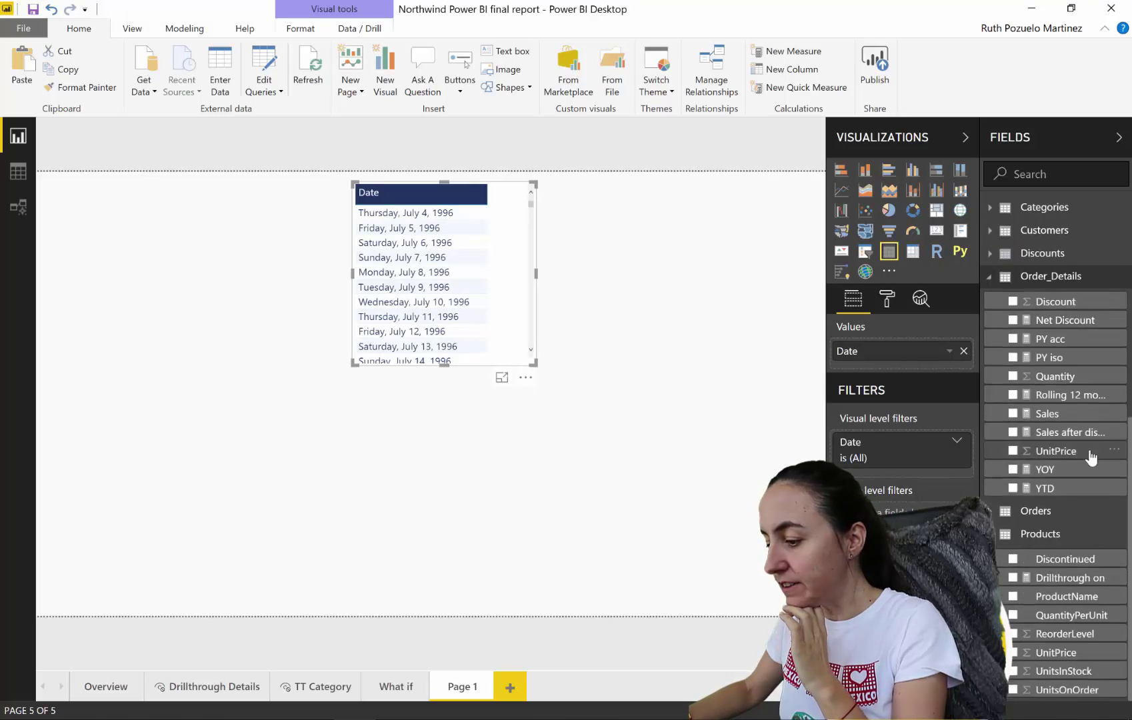
pyautogui.click(1062, 489)
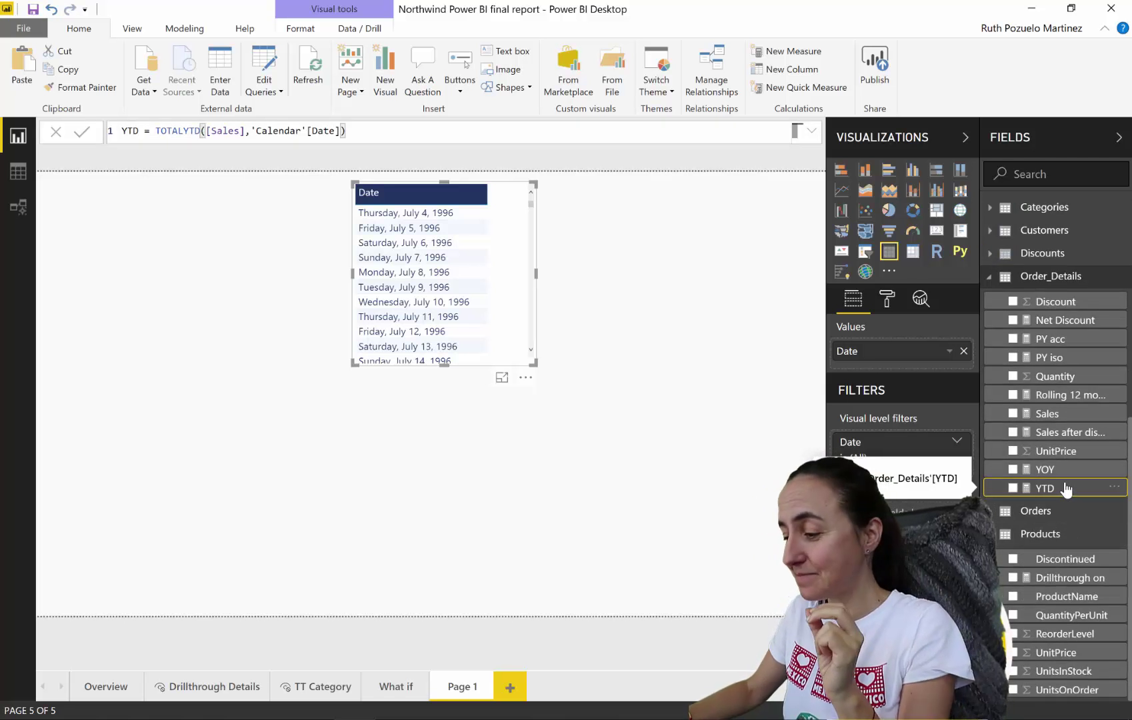
pyautogui.moveTo(1066, 489); pyautogui.dragTo(453, 263)
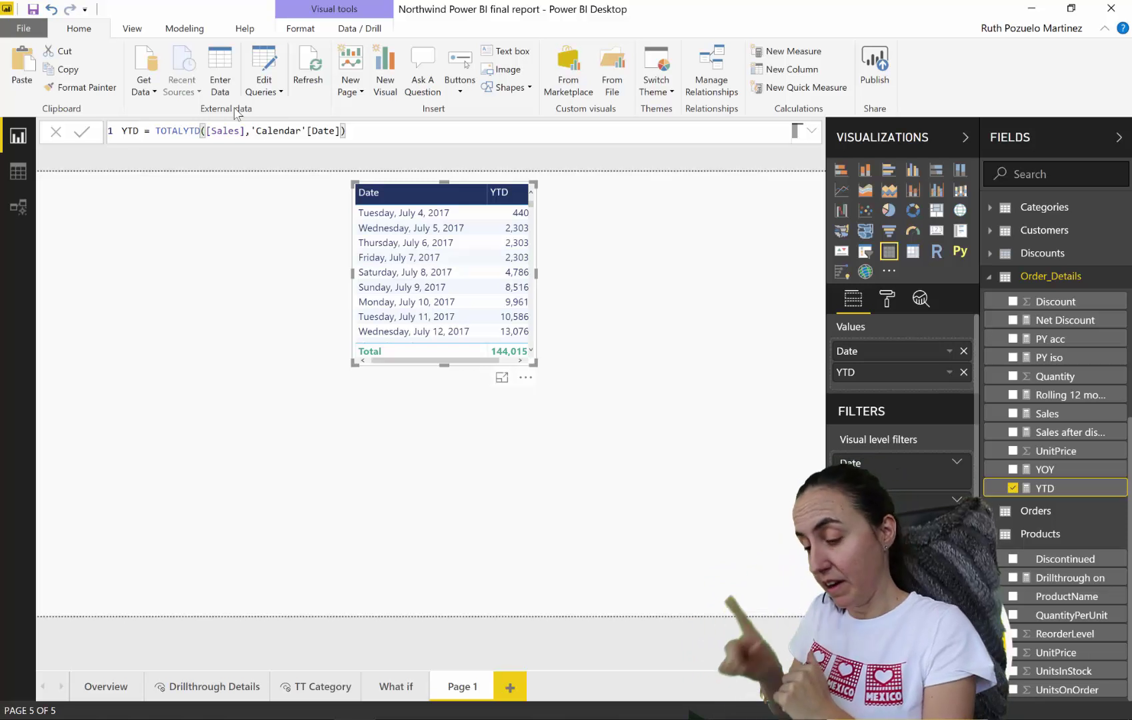
# Step: Turn the Date/YTD table into a column chart and widen it across the top of the page
pyautogui.click(865, 169)
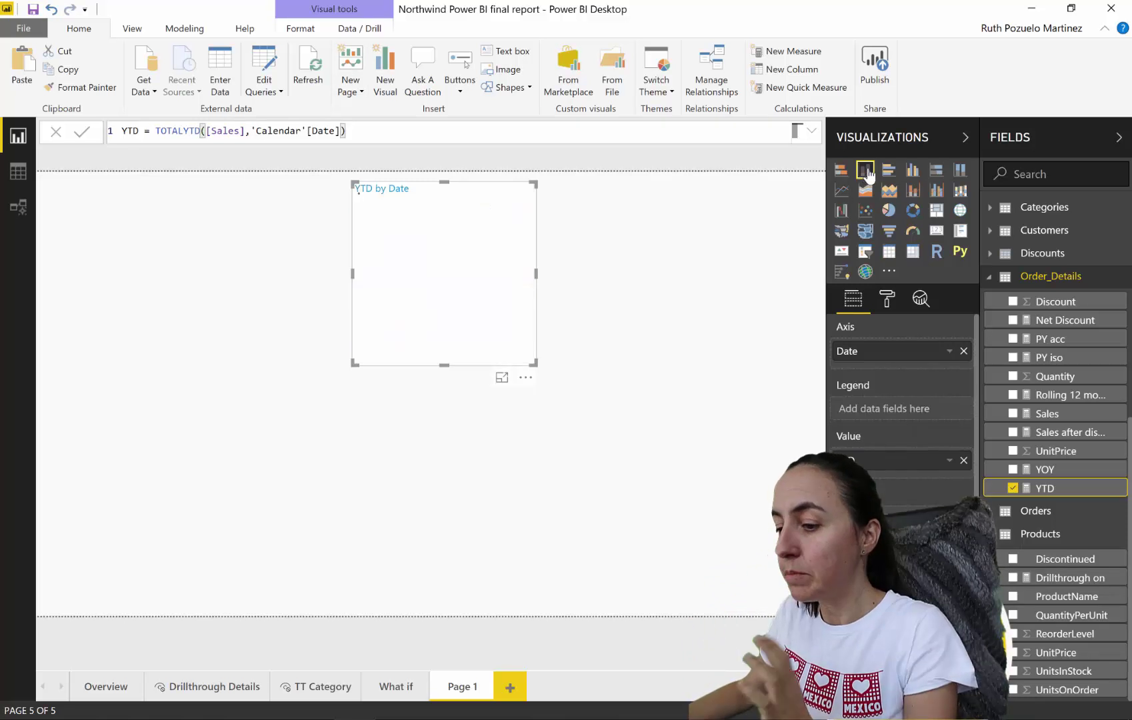
pyautogui.moveTo(353, 364); pyautogui.dragTo(85, 333)
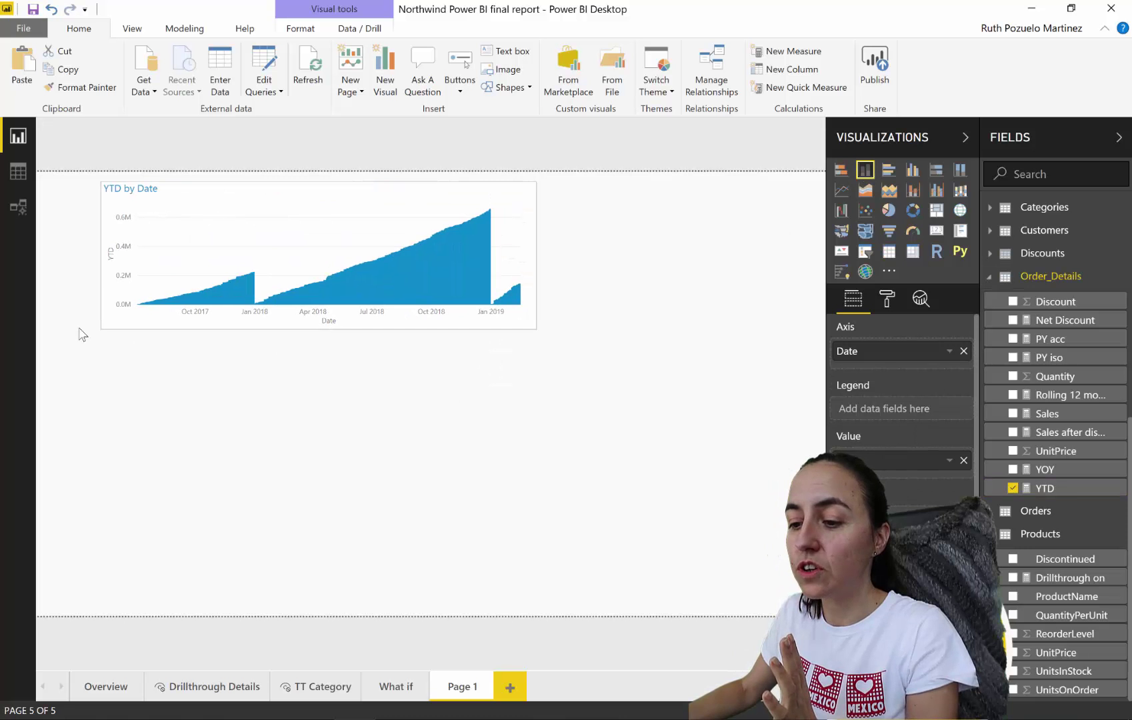
pyautogui.moveTo(537, 333); pyautogui.dragTo(759, 339)
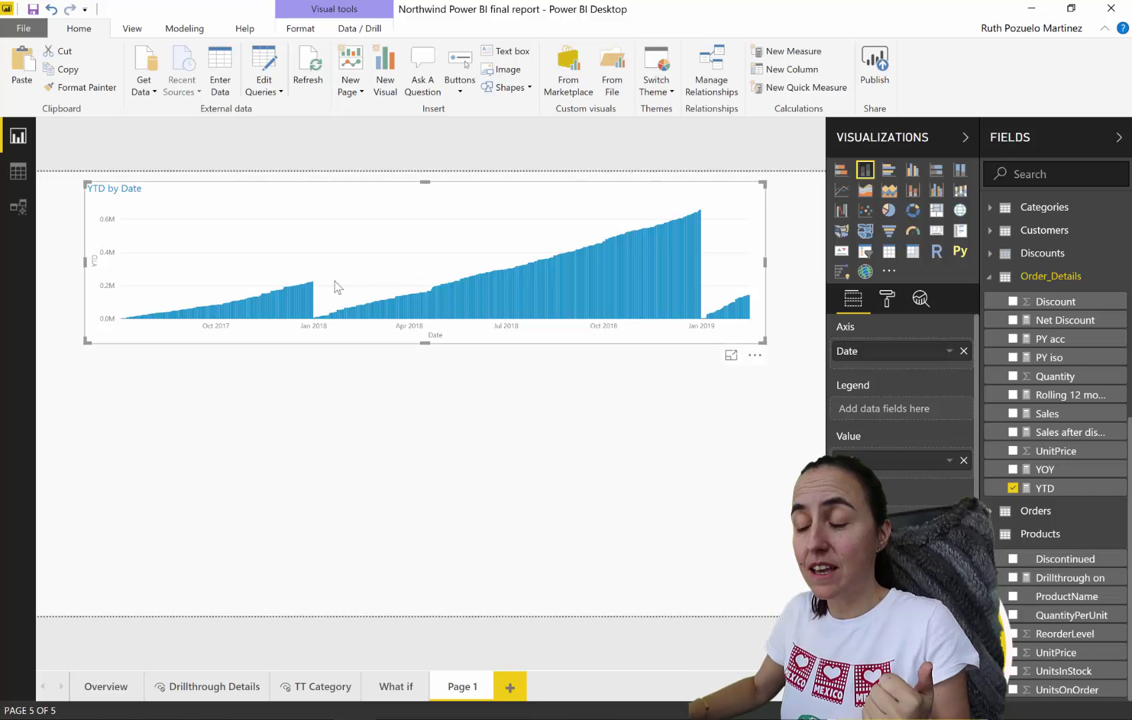
# Step: Copy the YTD formula into a new measure in Order_Details
pyautogui.click(1073, 493)
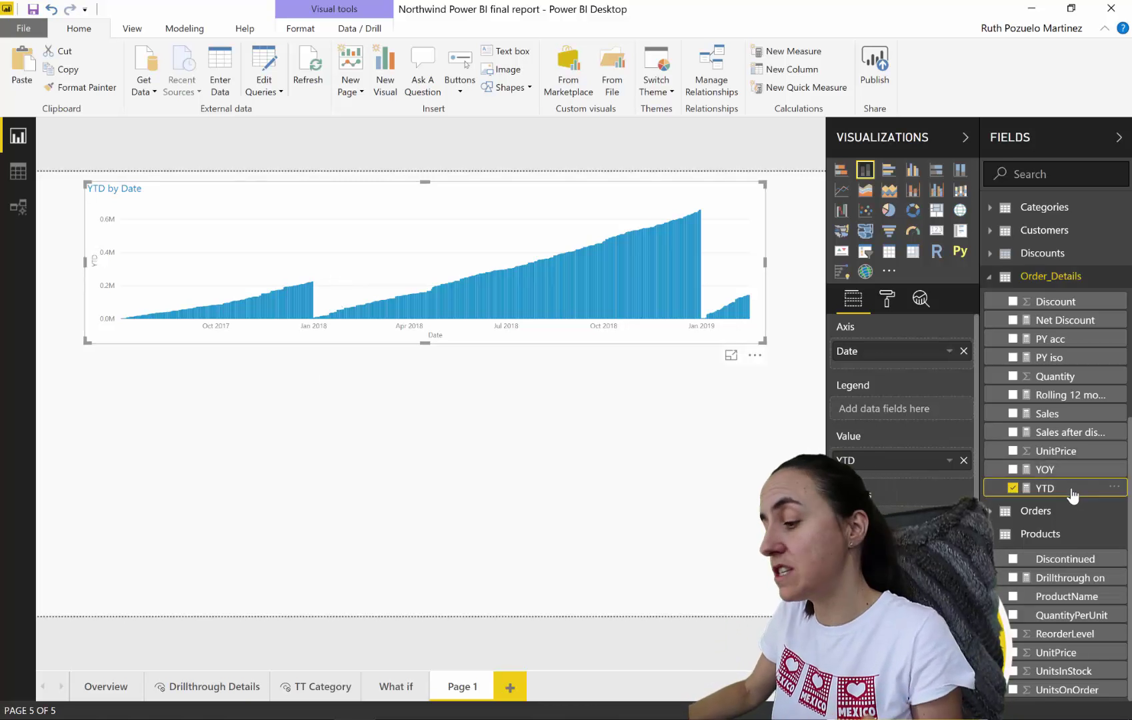
pyautogui.hotkey('ctrl', 'a')
pyautogui.hotkey('ctrl', 'c')
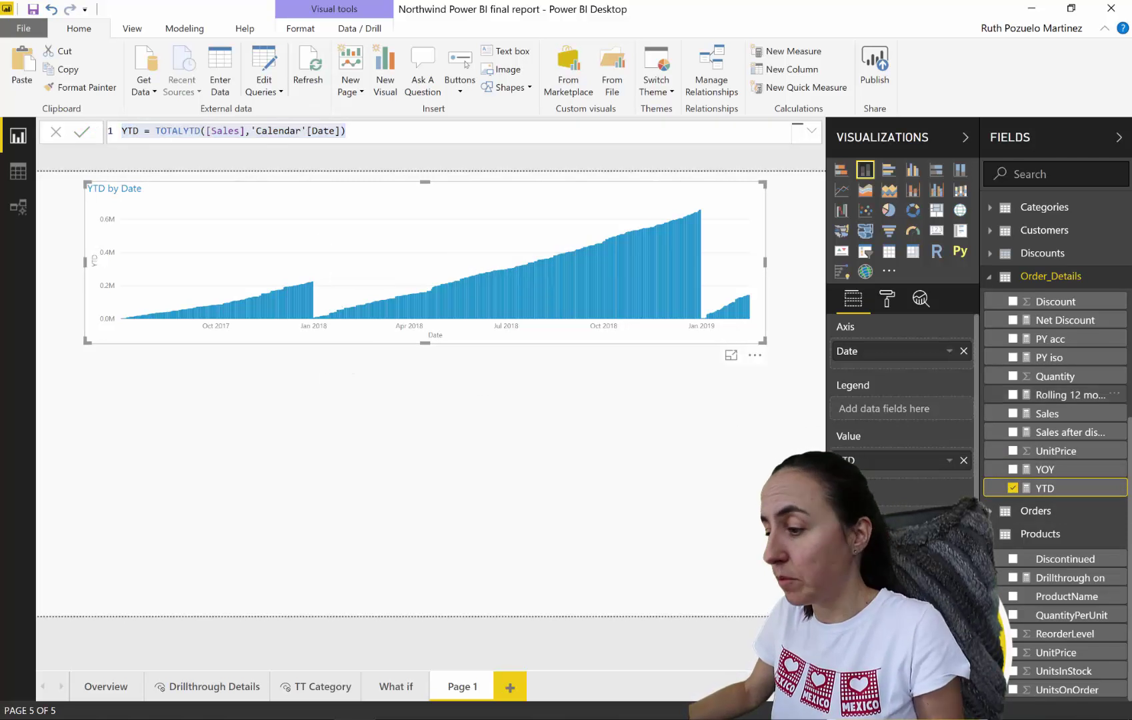
pyautogui.rightClick(1052, 277)
pyautogui.click(1033, 294)
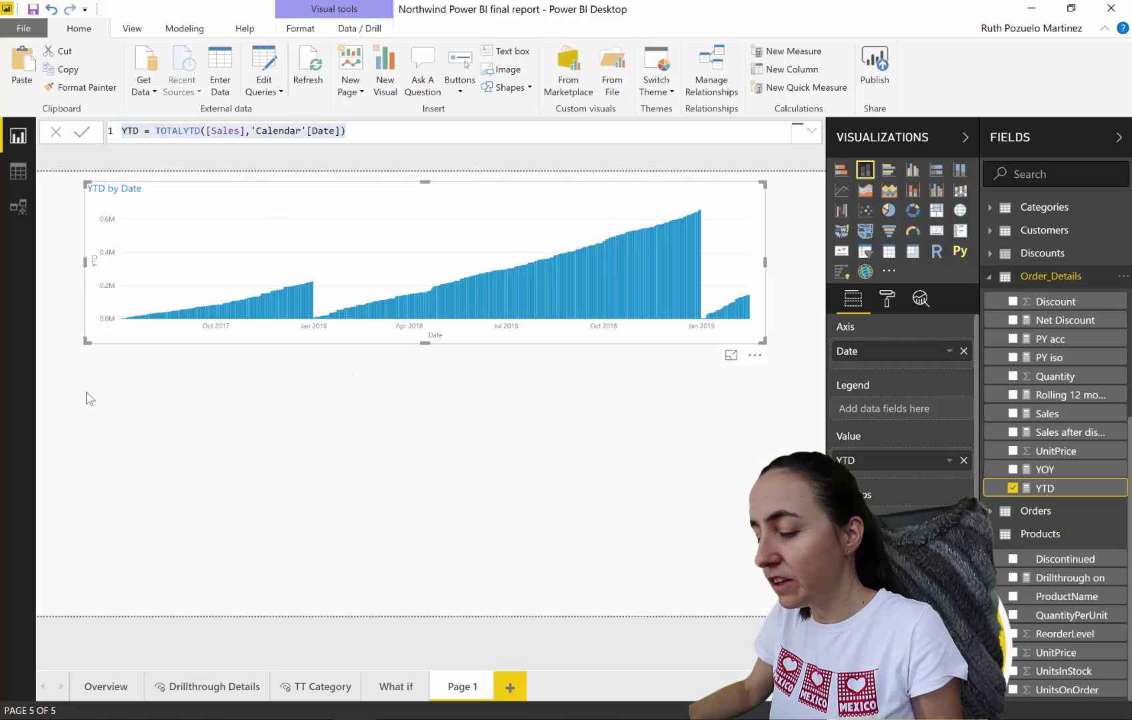
pyautogui.hotkey('ctrl', 'v')
# Step: Name the measure YTD Fiscal with year-end "6/30", then place a second Date visual below the chart
pyautogui.click(140, 131)
pyautogui.write('Fiscal')
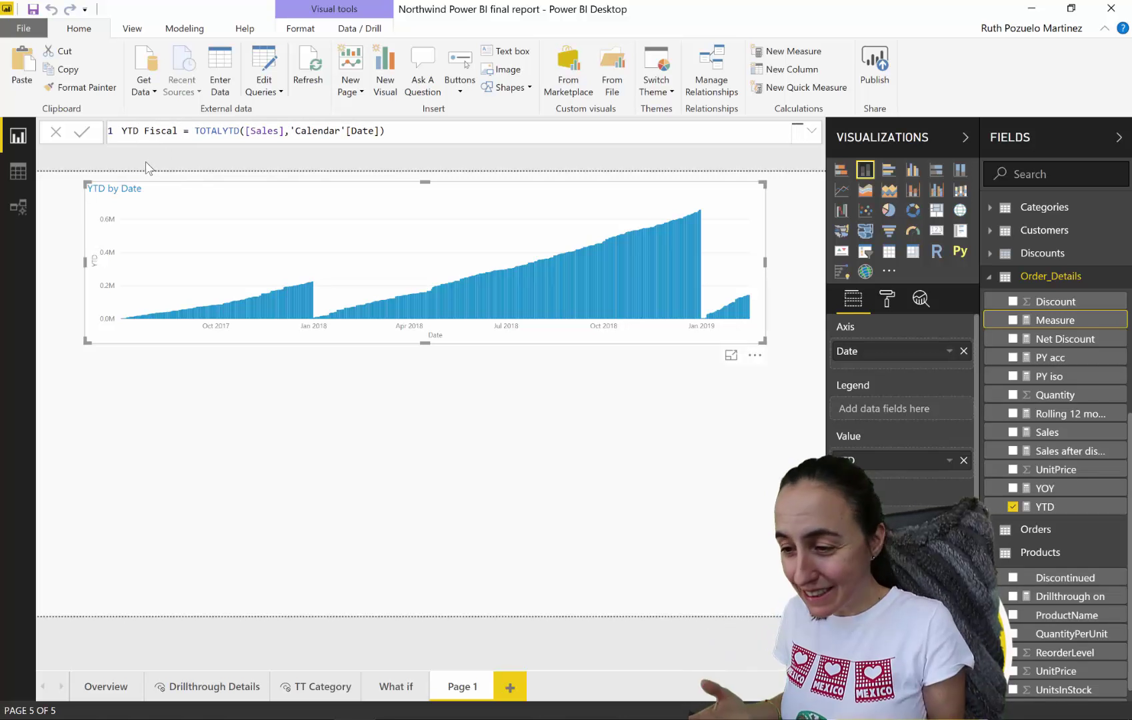
pyautogui.click(385, 131)
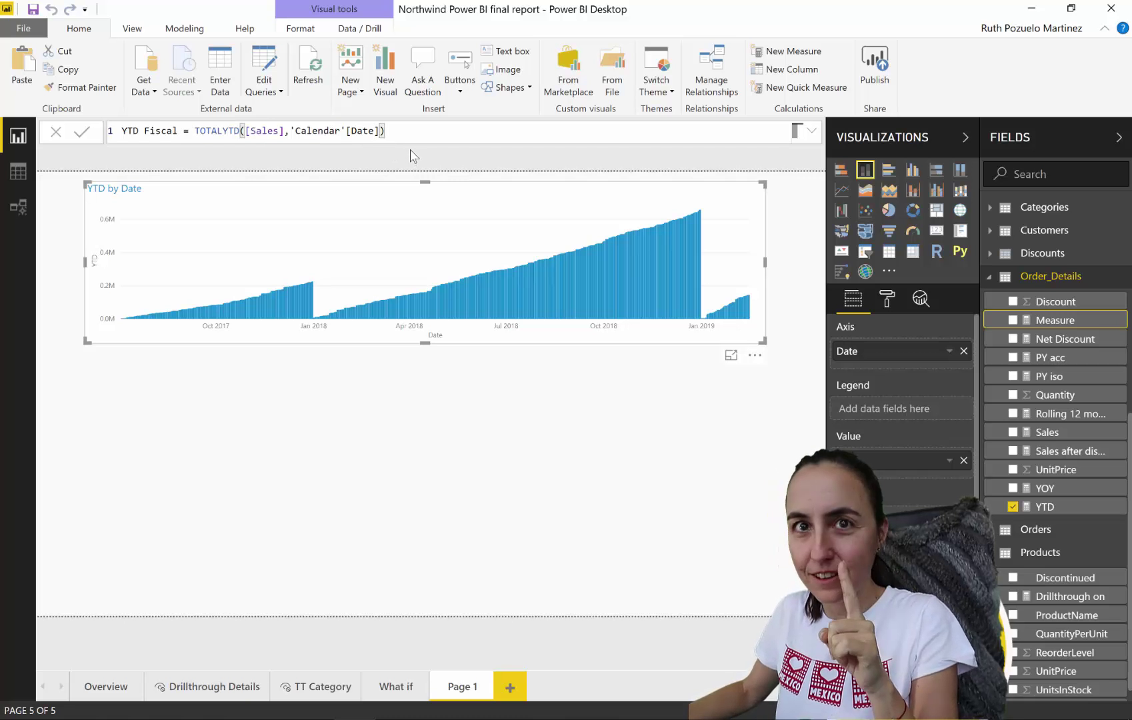
pyautogui.write(',')
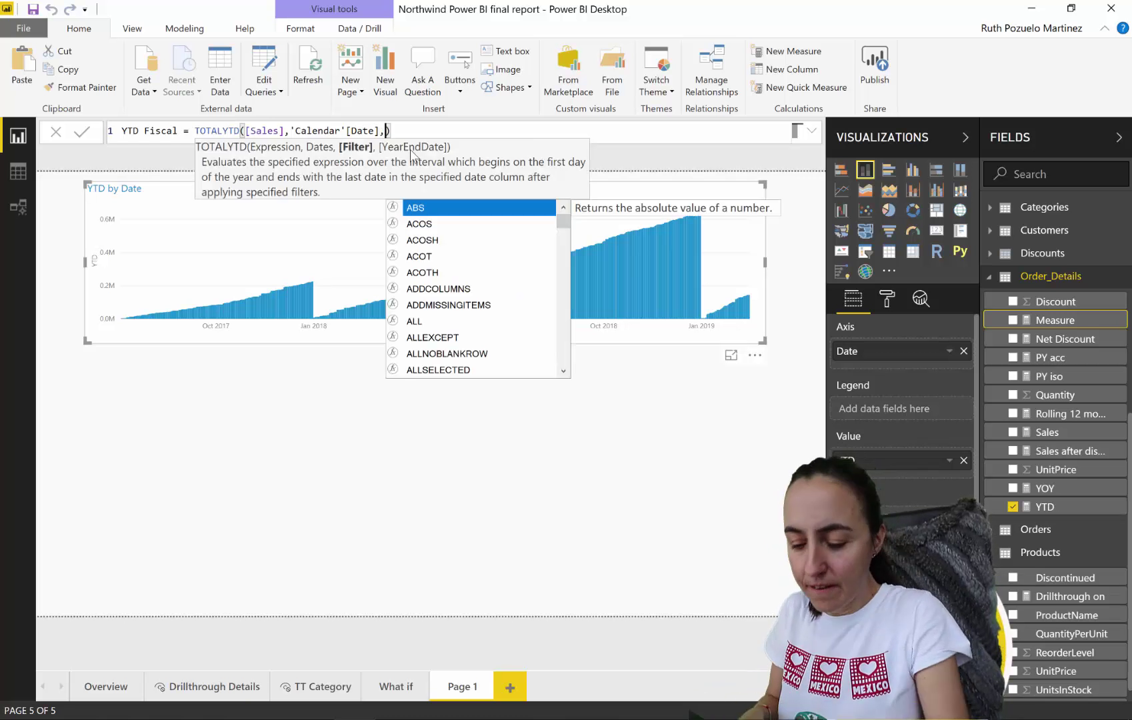
pyautogui.write('"6/30"')
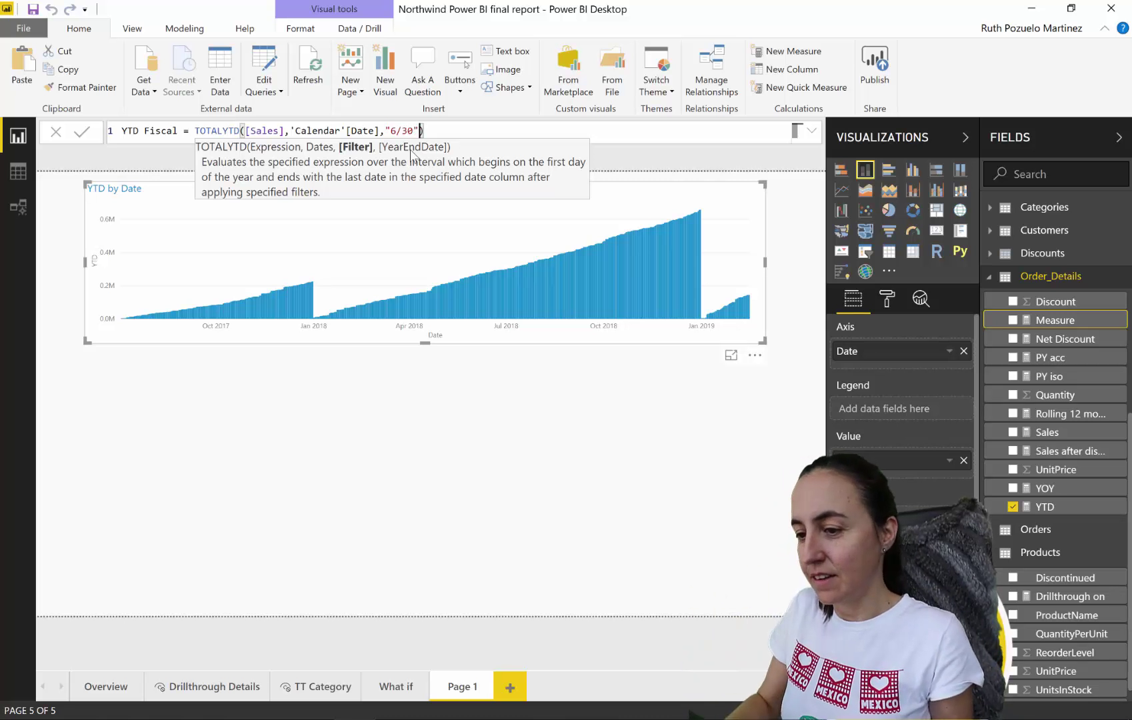
pyautogui.press('Return')
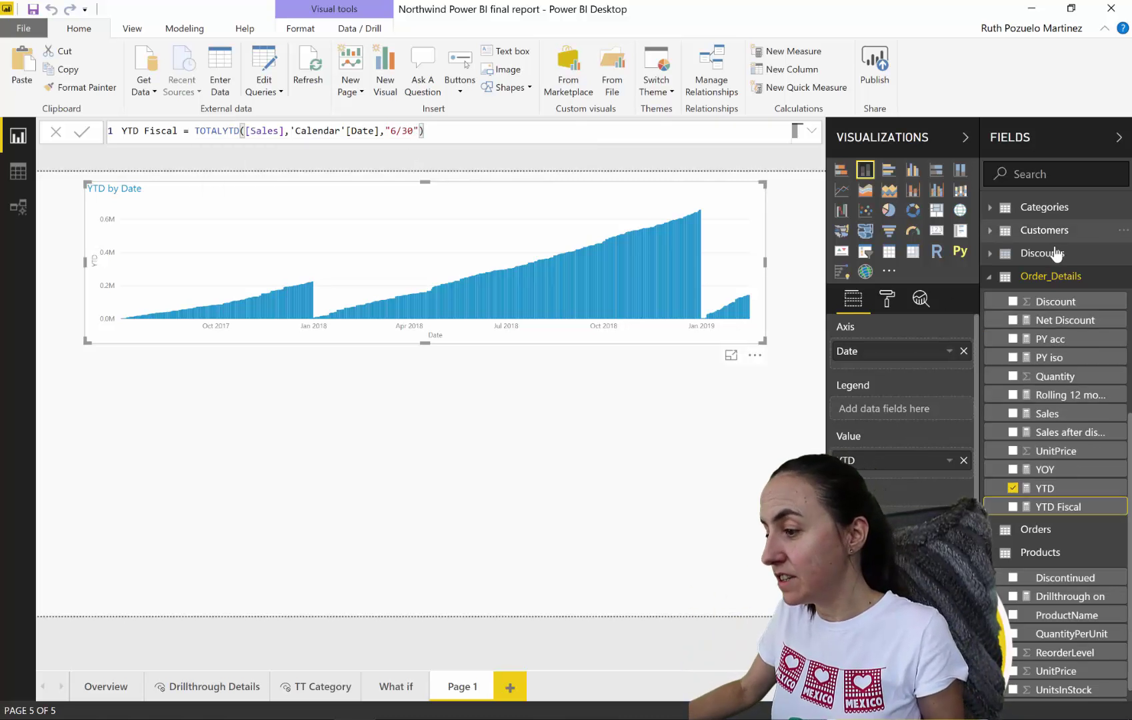
pyautogui.scroll(5, 1056, 252)
pyautogui.moveTo(1045, 235); pyautogui.dragTo(460, 487)
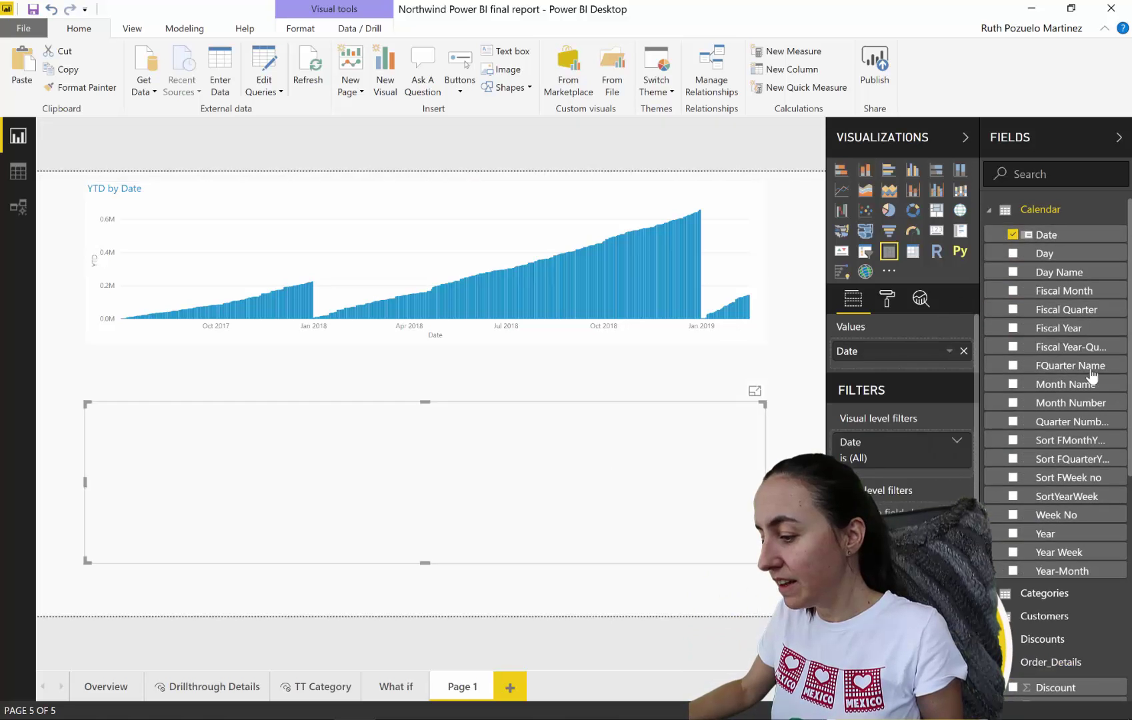
# Step: Add YTD Fiscal to the new Date visual and display it as a column chart
pyautogui.scroll(-8, 1092, 378)
pyautogui.moveTo(1061, 488); pyautogui.dragTo(510, 485)
pyautogui.click(864, 170)
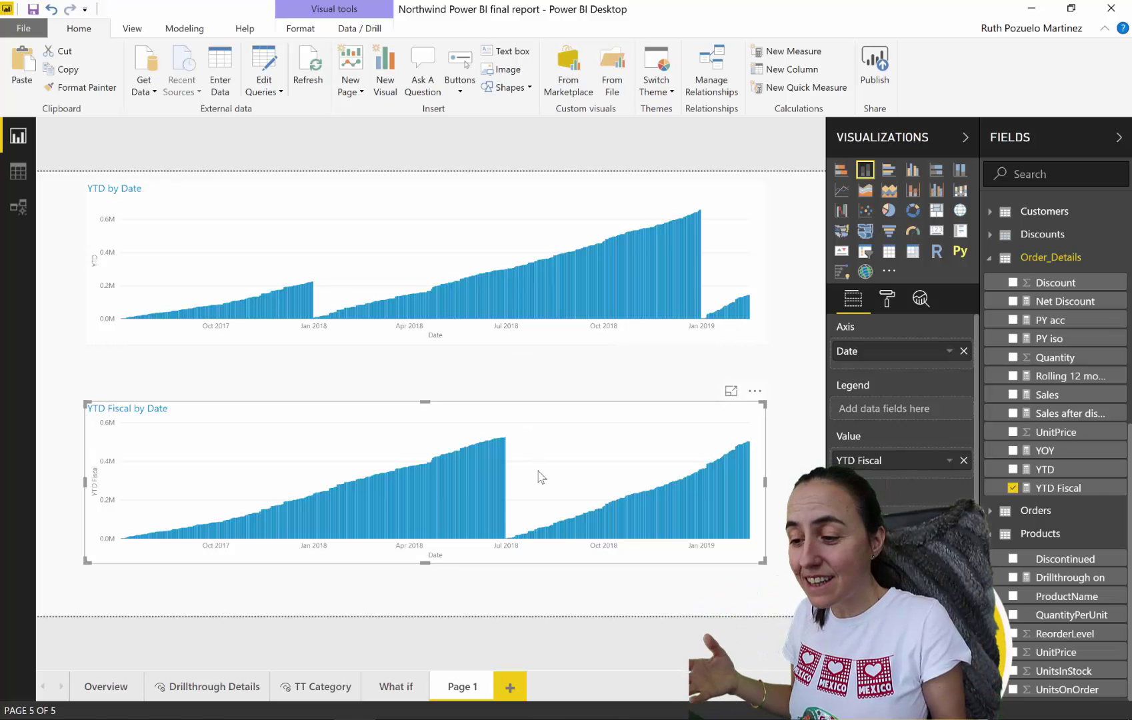
pyautogui.click(1081, 491)
# Step: Change the YTD Fiscal year-end argument from "6/30" to "June 30"
pyautogui.moveTo(391, 131); pyautogui.dragTo(413, 130)
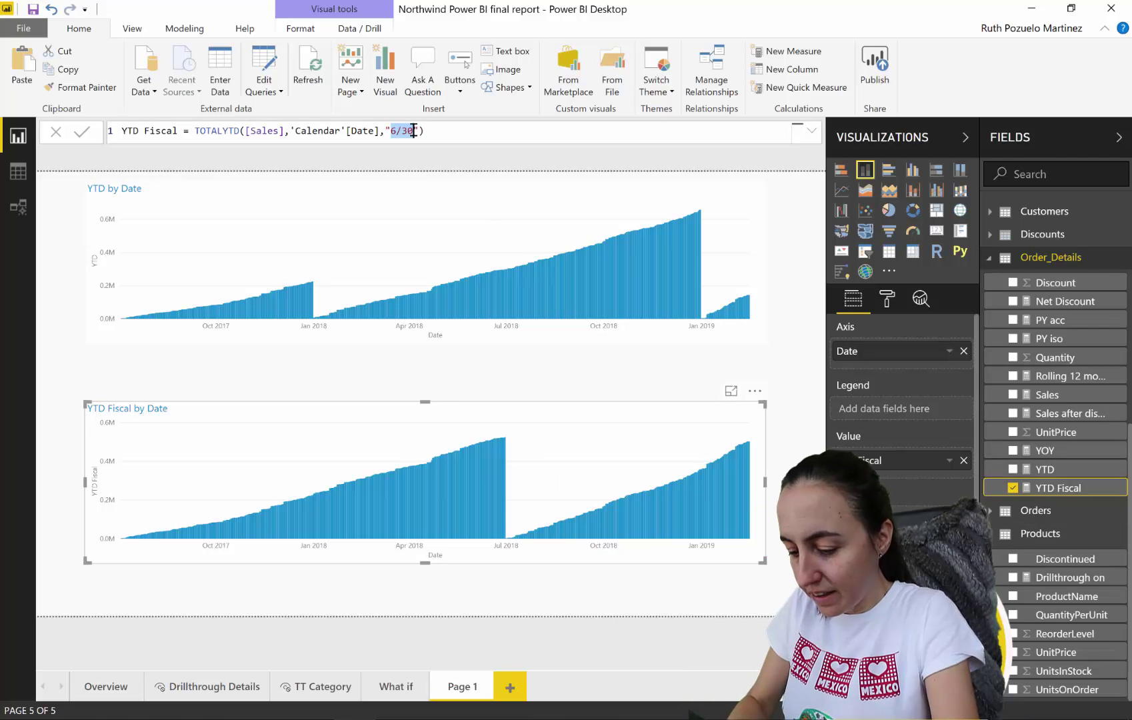
pyautogui.write('30 June')
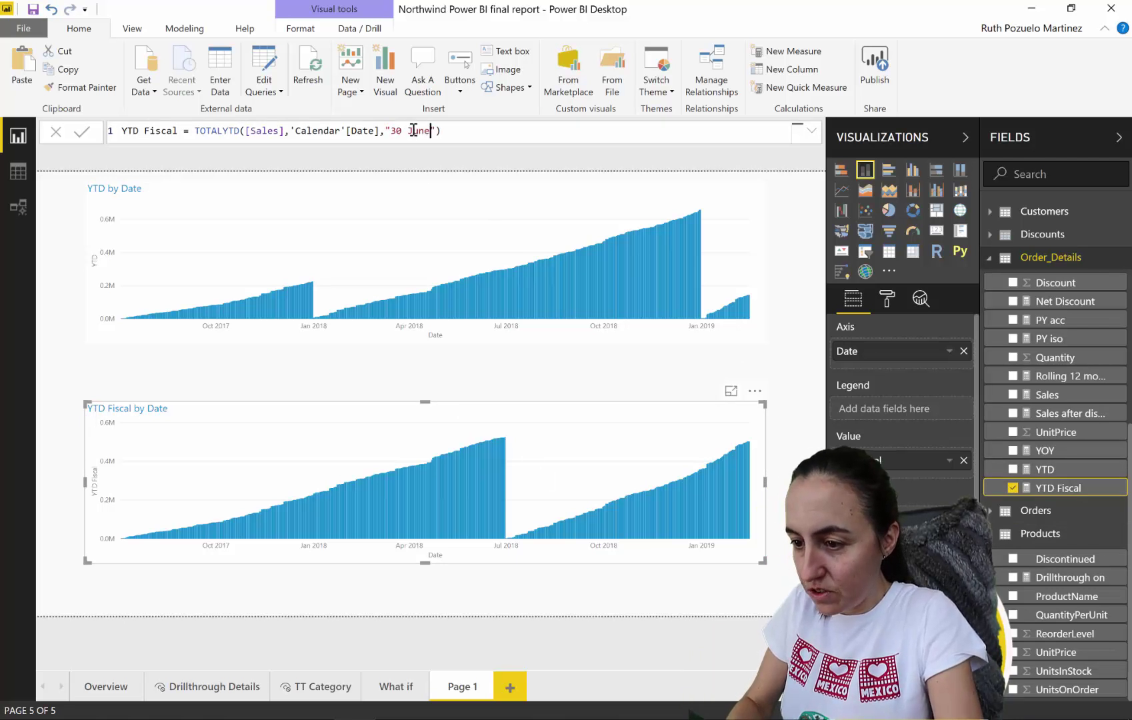
pyautogui.press('End')
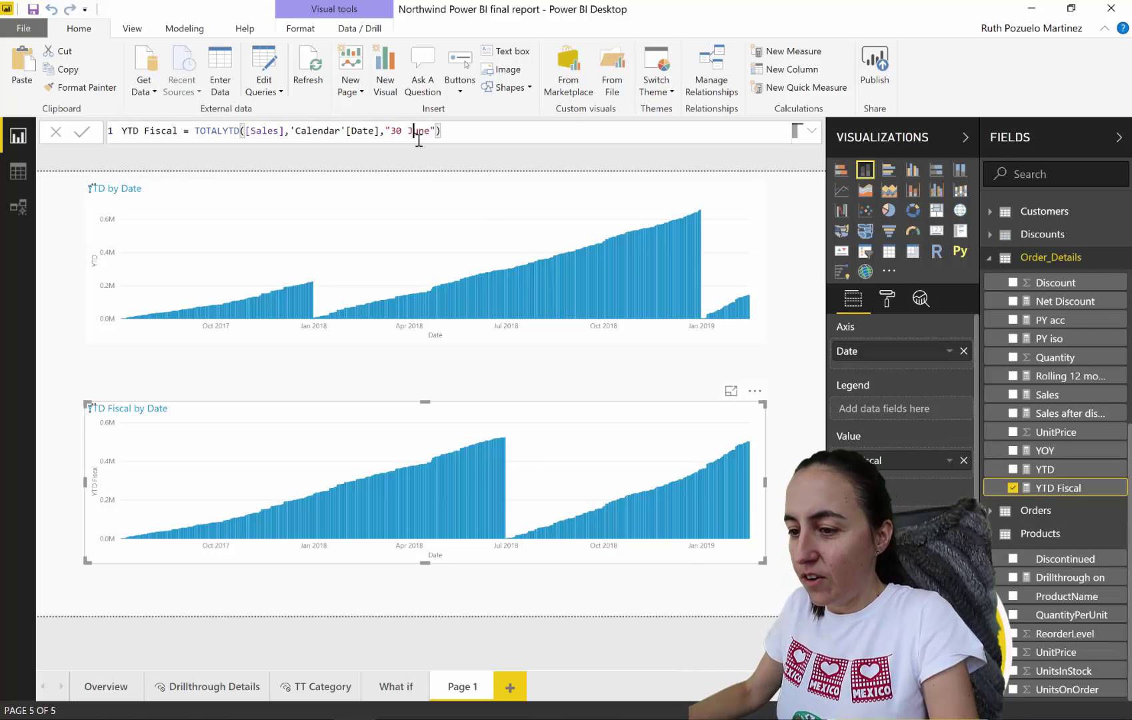
pyautogui.press('BackSpace')
pyautogui.press('BackSpace')
pyautogui.press('BackSpace')
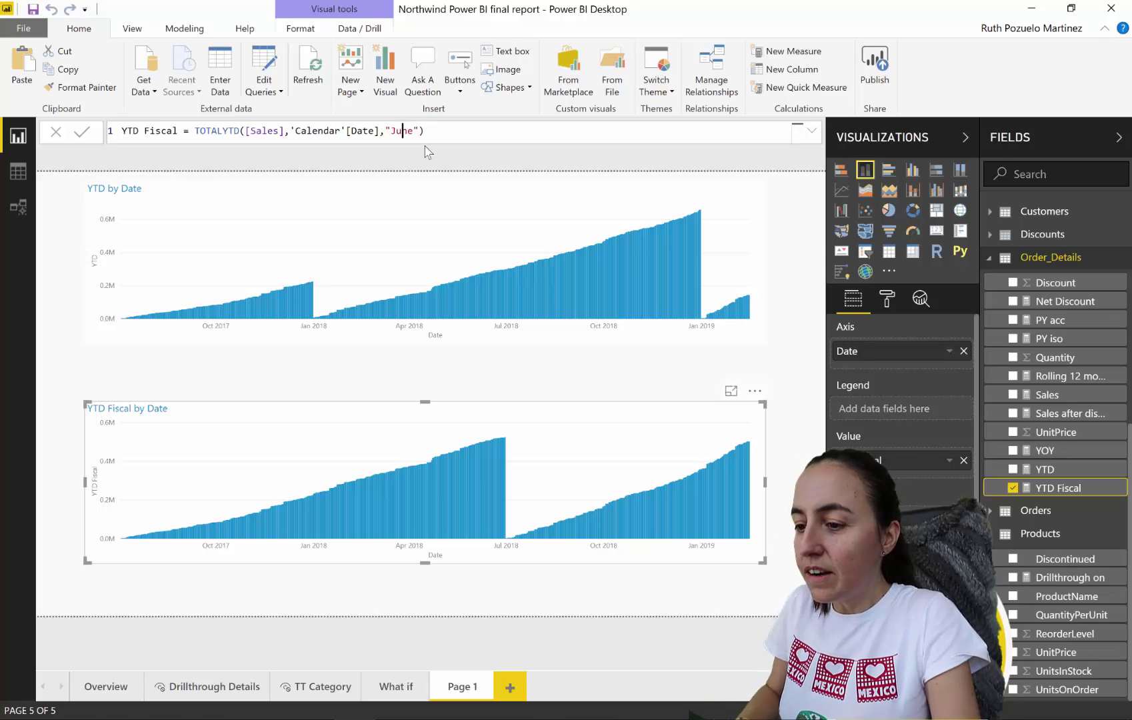
pyautogui.press('End')
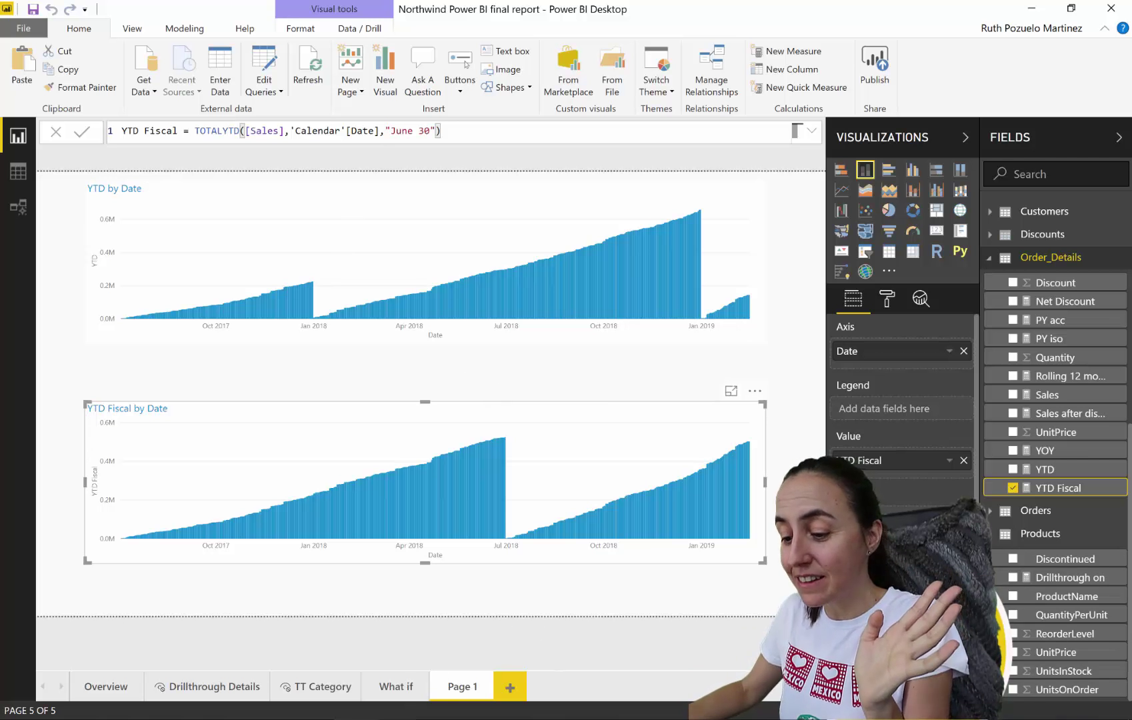
pyautogui.click(492, 641)
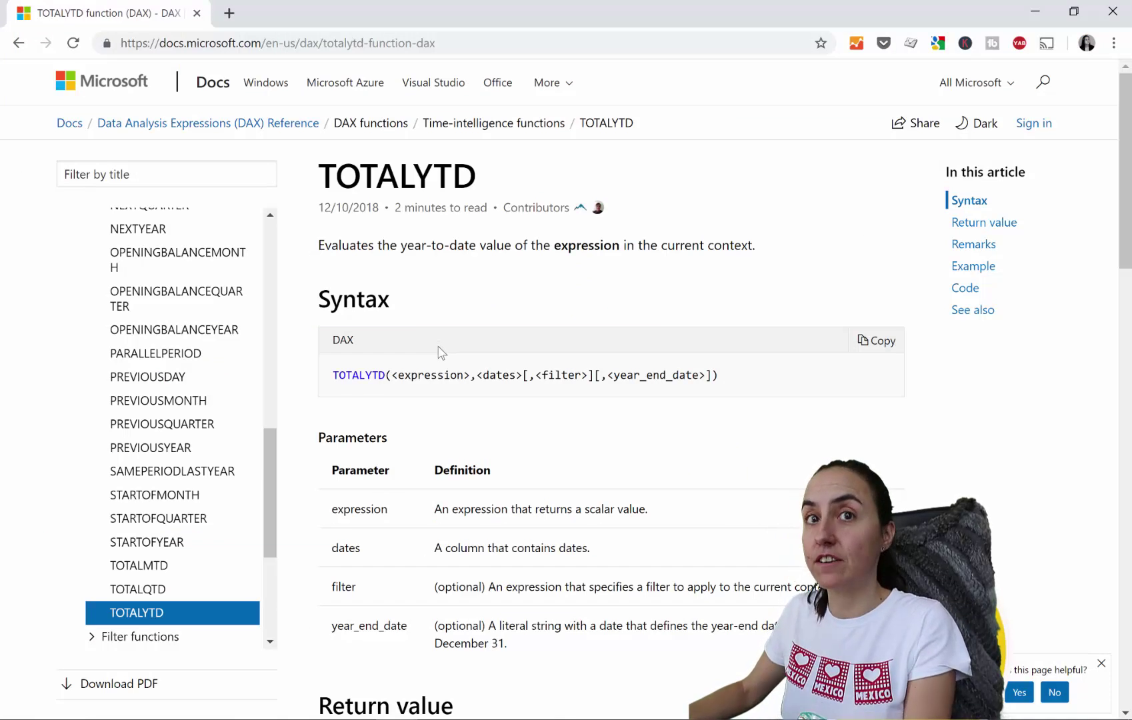
# Step: Read the TOTALYTD syntax and Remarks on year_end_date, e.g. "6/30" in the EN-US locale
pyautogui.doubleClick(344, 176)
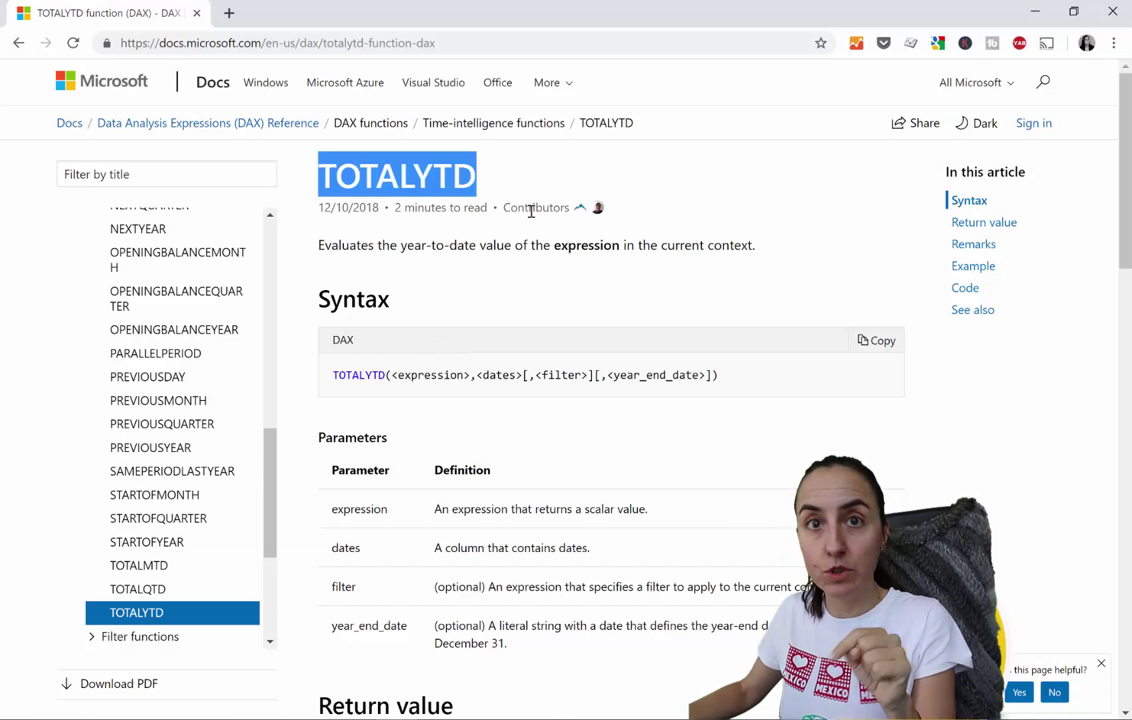
pyautogui.moveTo(600, 375); pyautogui.dragTo(707, 371)
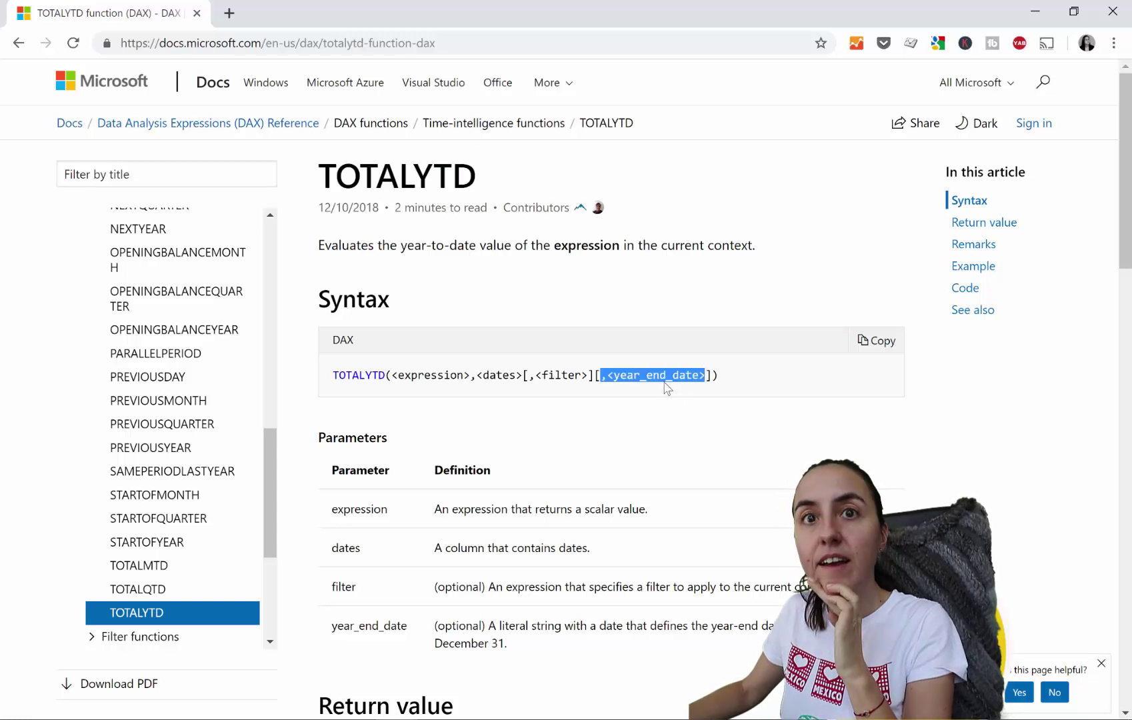
pyautogui.scroll(-2, 642, 368)
pyautogui.scroll(-2, 642, 369)
pyautogui.moveTo(502, 371); pyautogui.dragTo(669, 389)
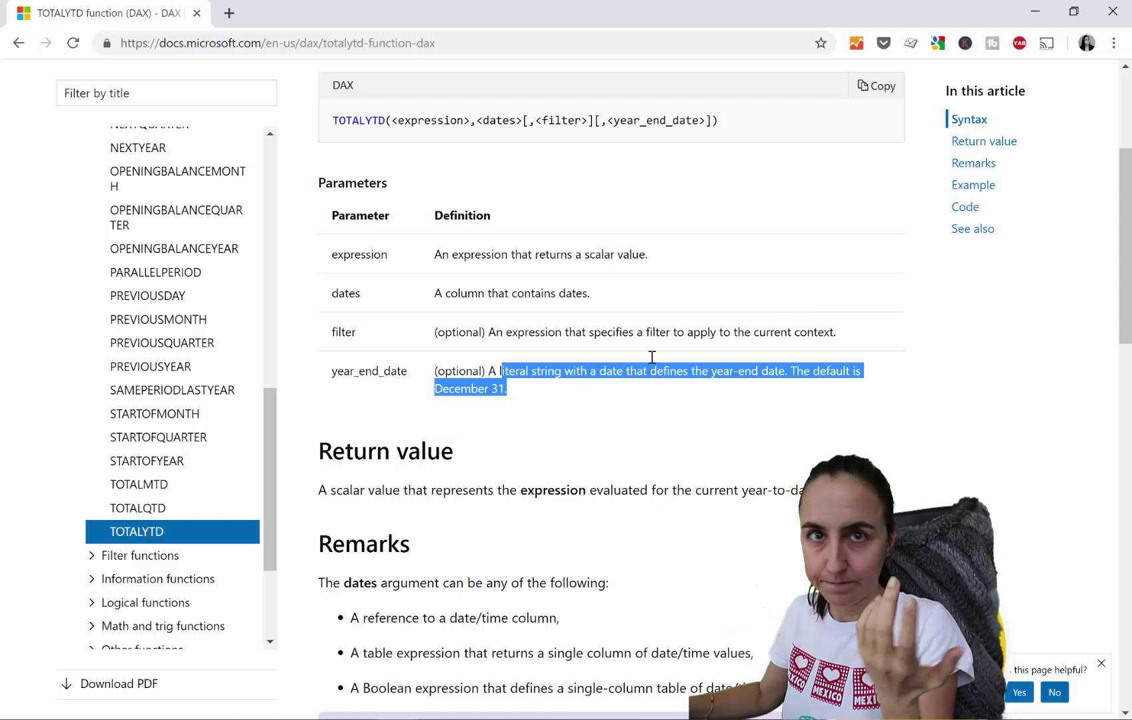
pyautogui.scroll(-5, 493, 404)
pyautogui.scroll(-5, 579, 434)
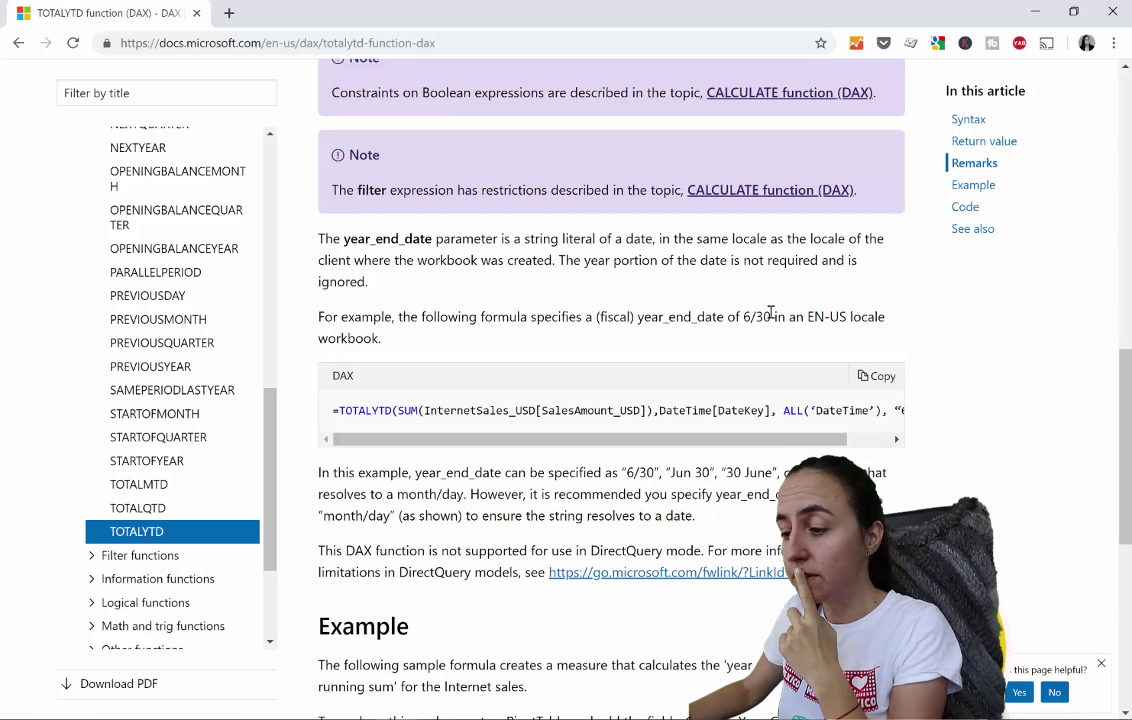
pyautogui.moveTo(744, 317); pyautogui.dragTo(772, 318)
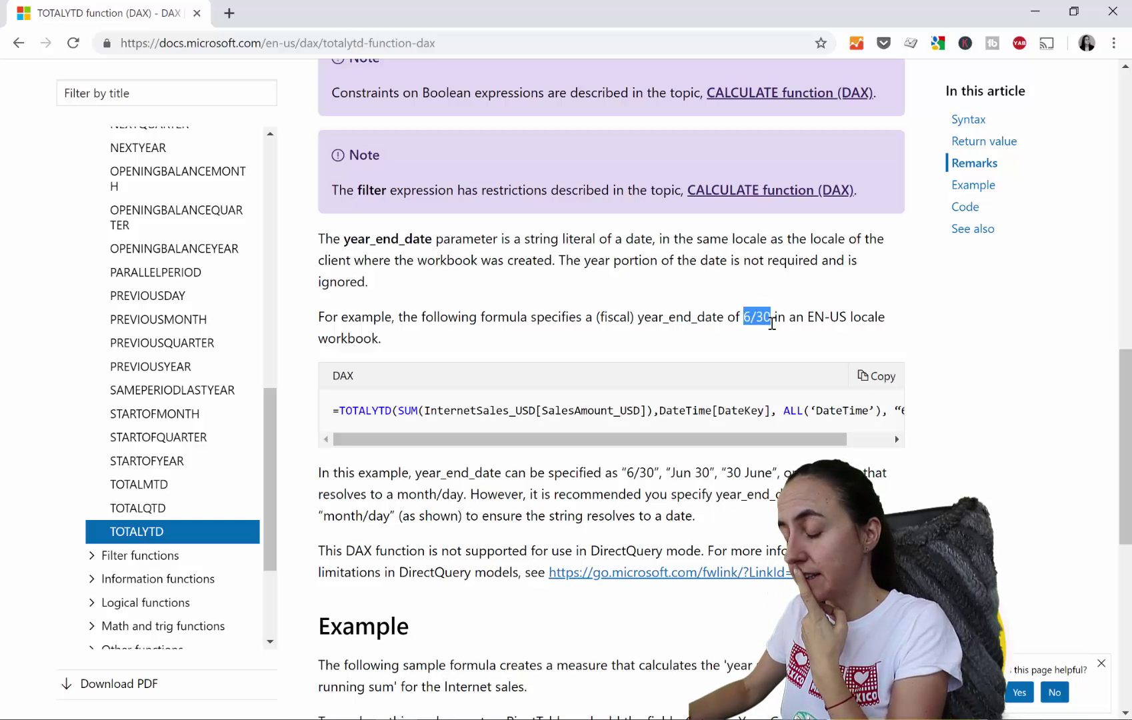
pyautogui.moveTo(808, 317)
pyautogui.mouseDown()
pyautogui.moveTo(842, 312)
pyautogui.moveTo(791, 322)
pyautogui.mouseUp()
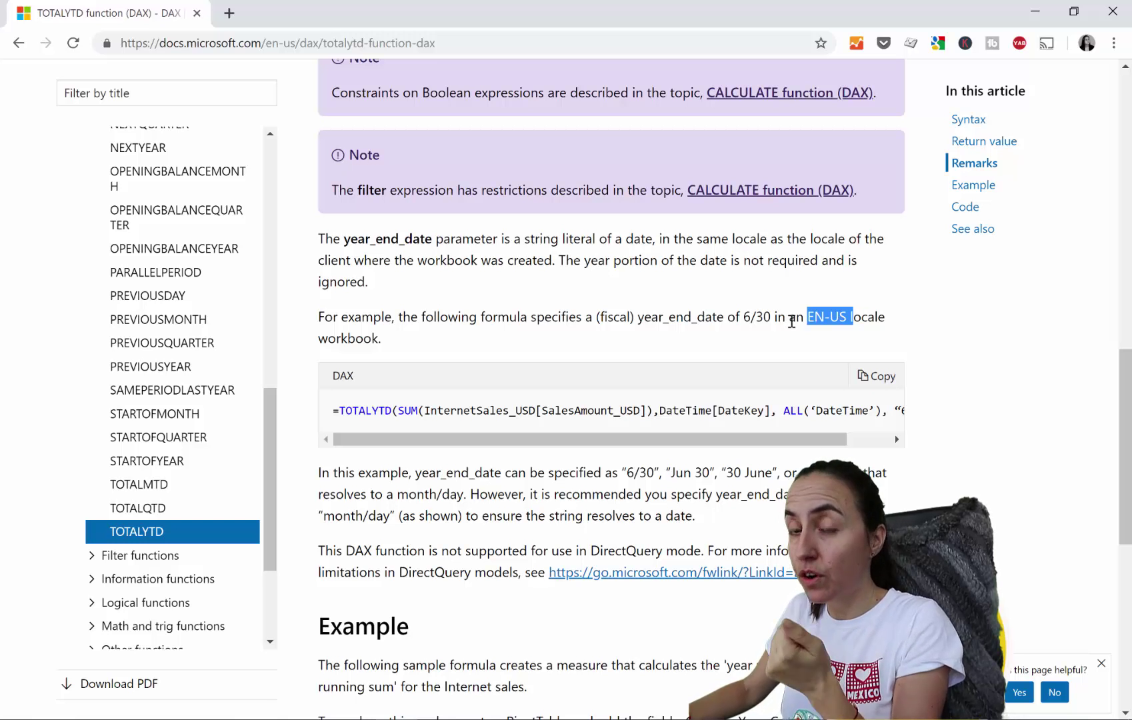
pyautogui.hotkey('alt', 'Tab')
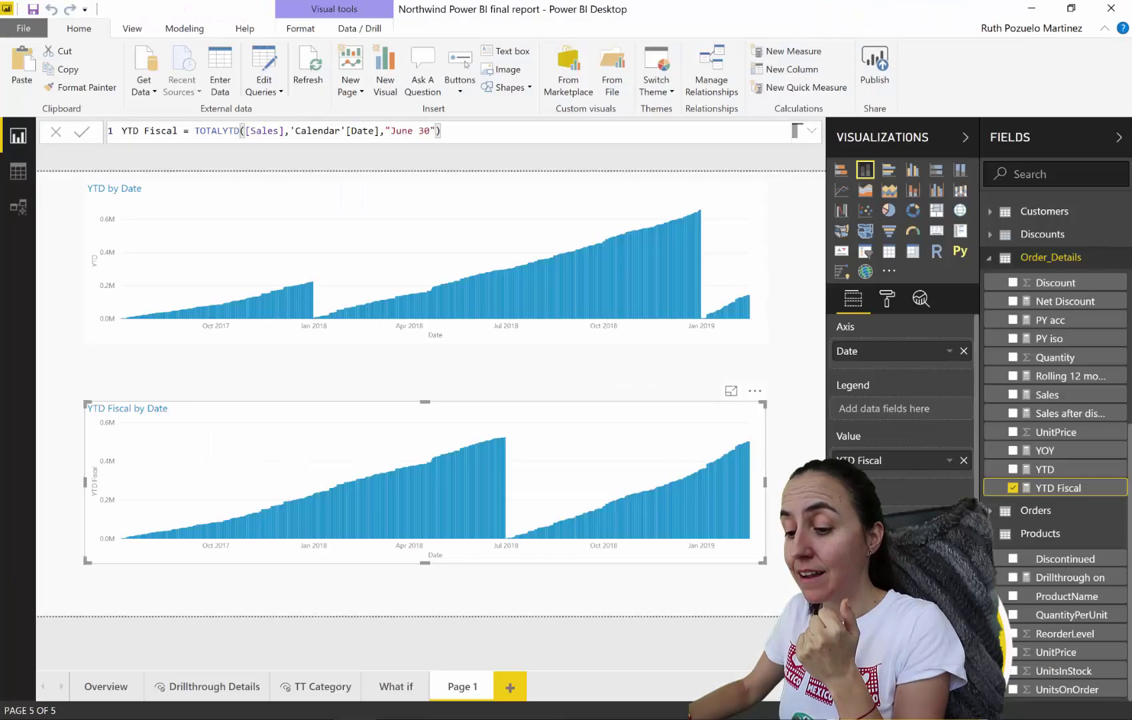
pyautogui.click(31, 32)
pyautogui.moveTo(77, 393)
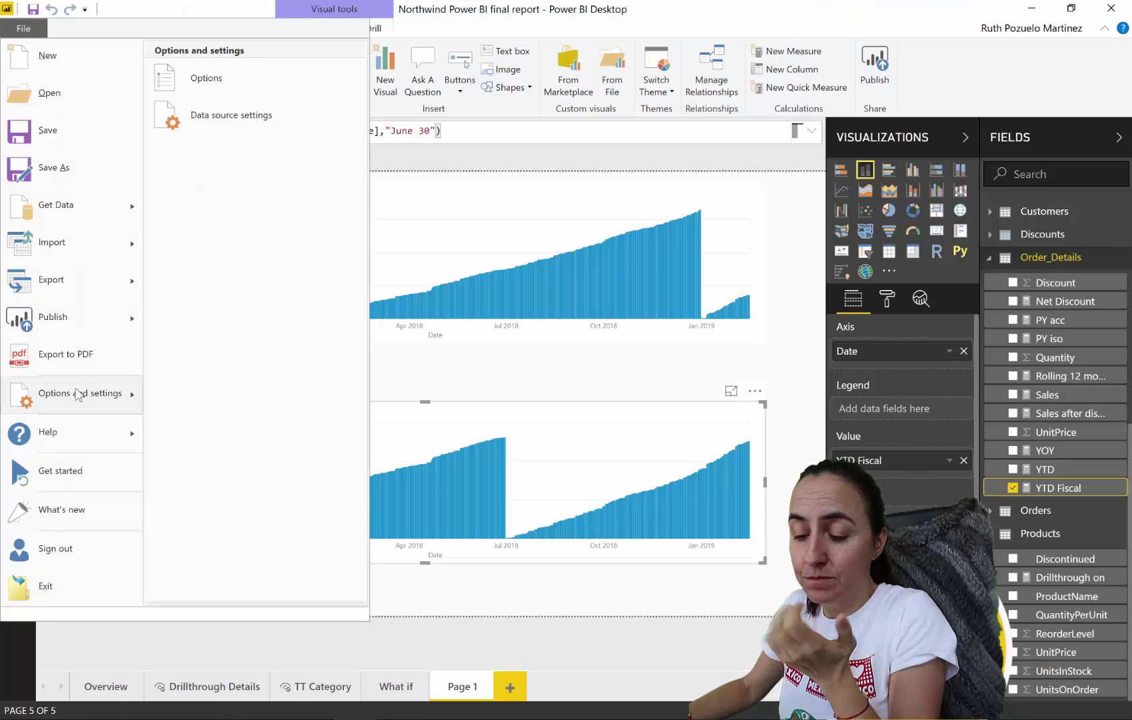
pyautogui.click(248, 88)
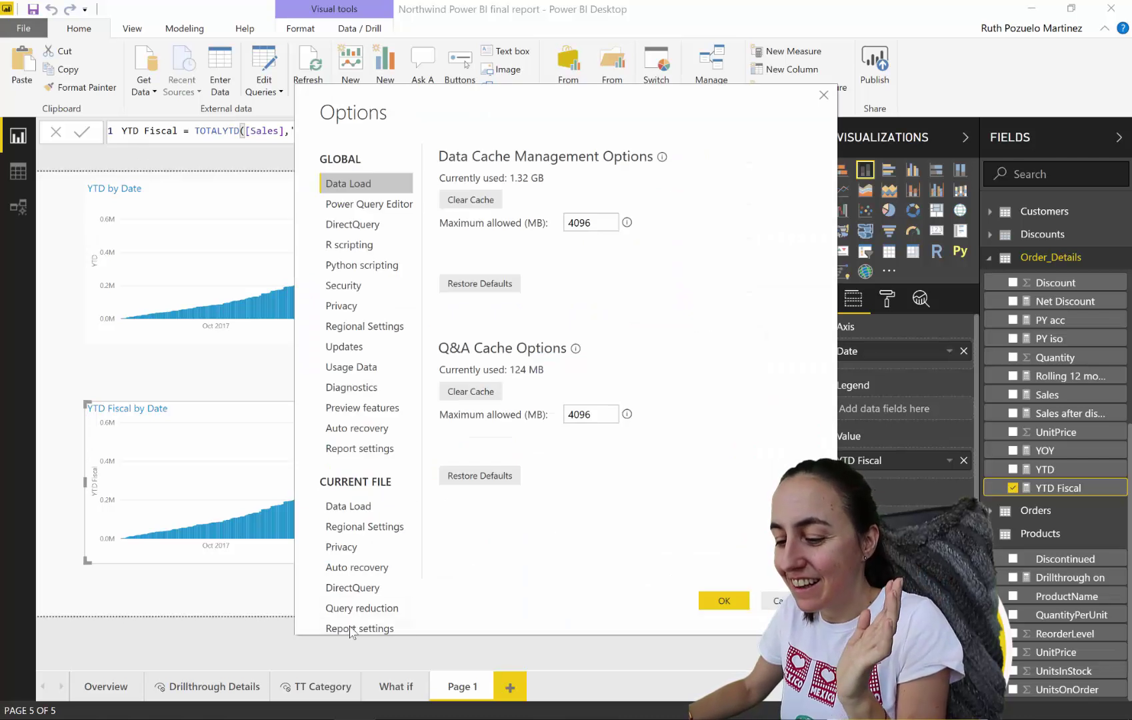
pyautogui.click(365, 532)
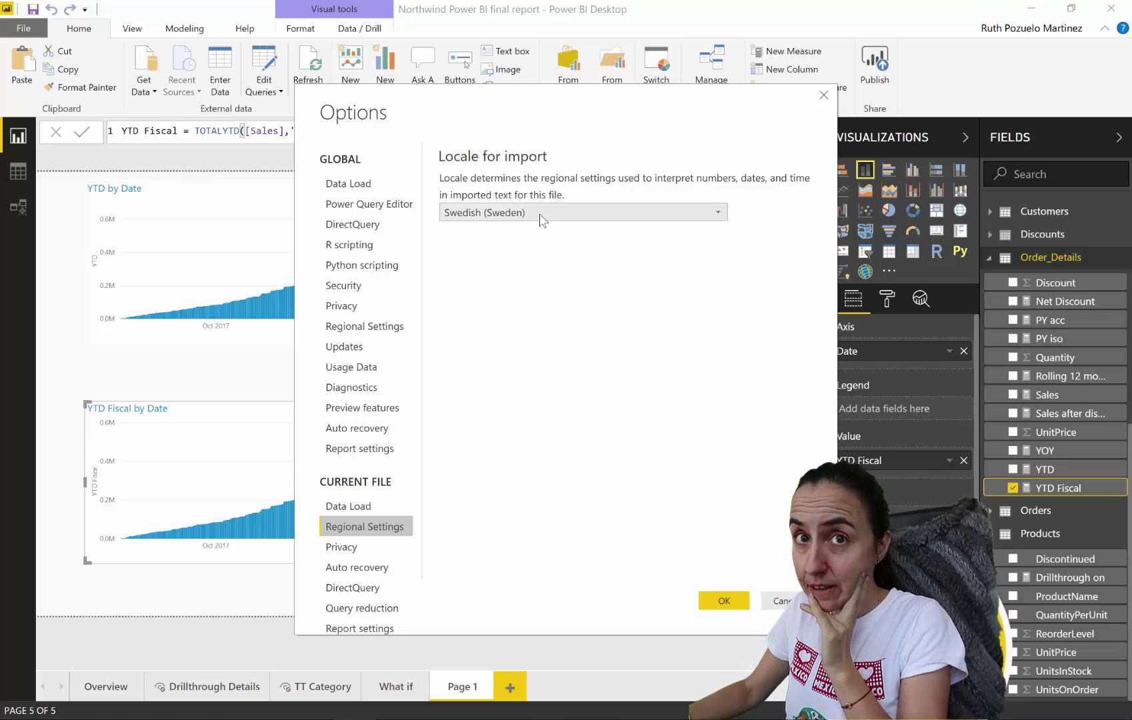
pyautogui.click(364, 325)
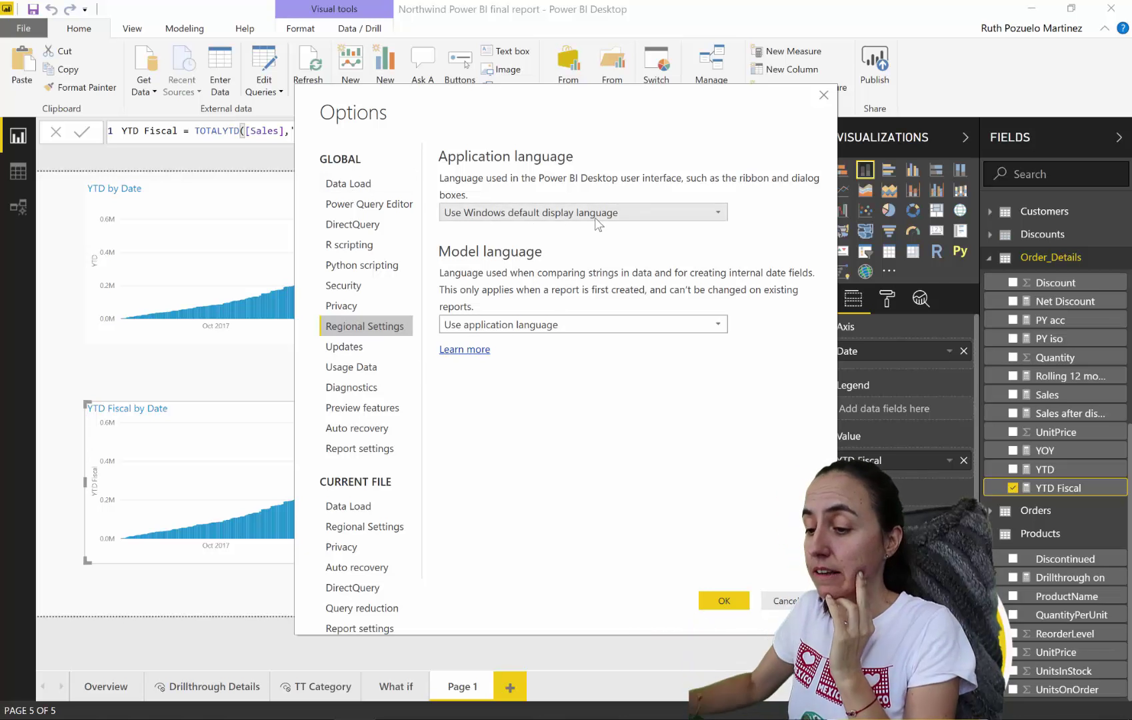
pyautogui.click(733, 603)
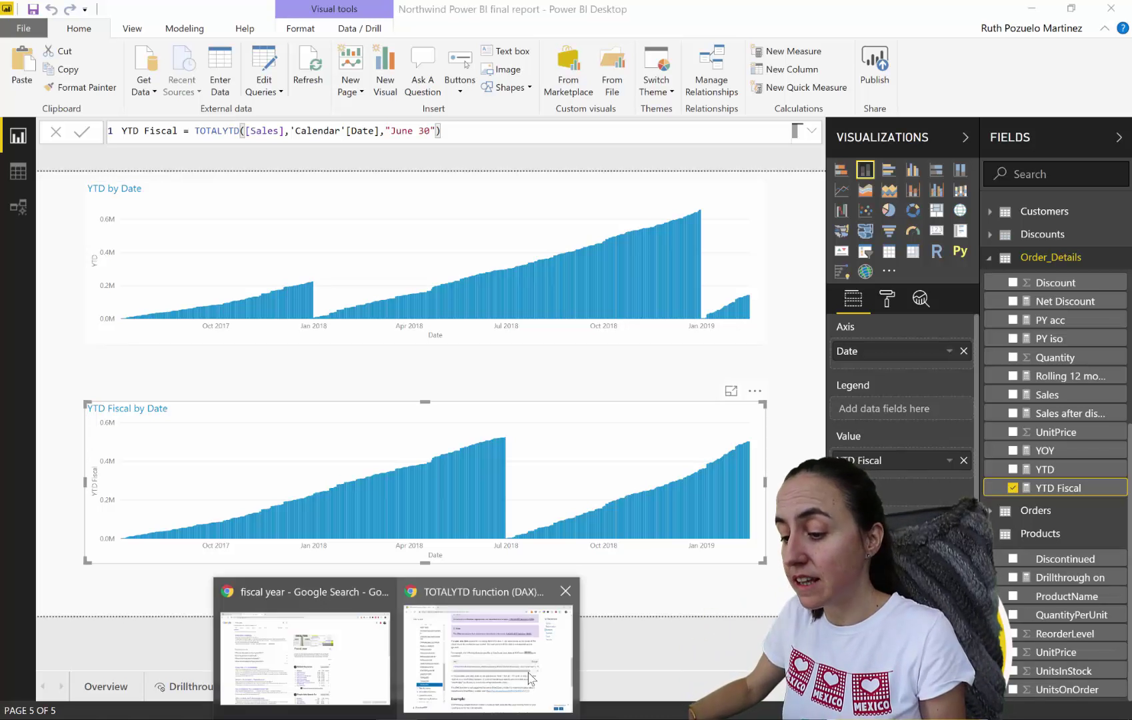
# Step: Review the accepted year_end_date formats "6/30", "Jun 30" and "30 June", noting month/day is recommended
pyautogui.click(530, 678)
pyautogui.moveTo(854, 328); pyautogui.dragTo(856, 337)
pyautogui.moveTo(717, 317); pyautogui.dragTo(815, 315)
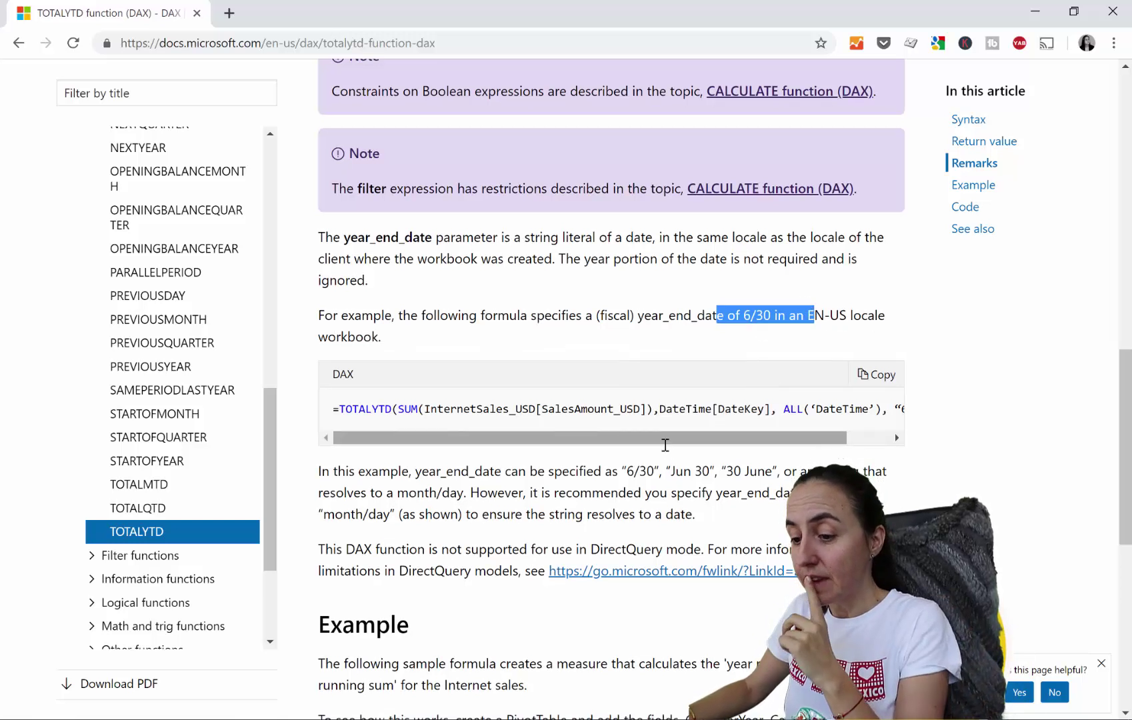
pyautogui.scroll(-1, 665, 434)
pyautogui.moveTo(638, 387); pyautogui.dragTo(784, 388)
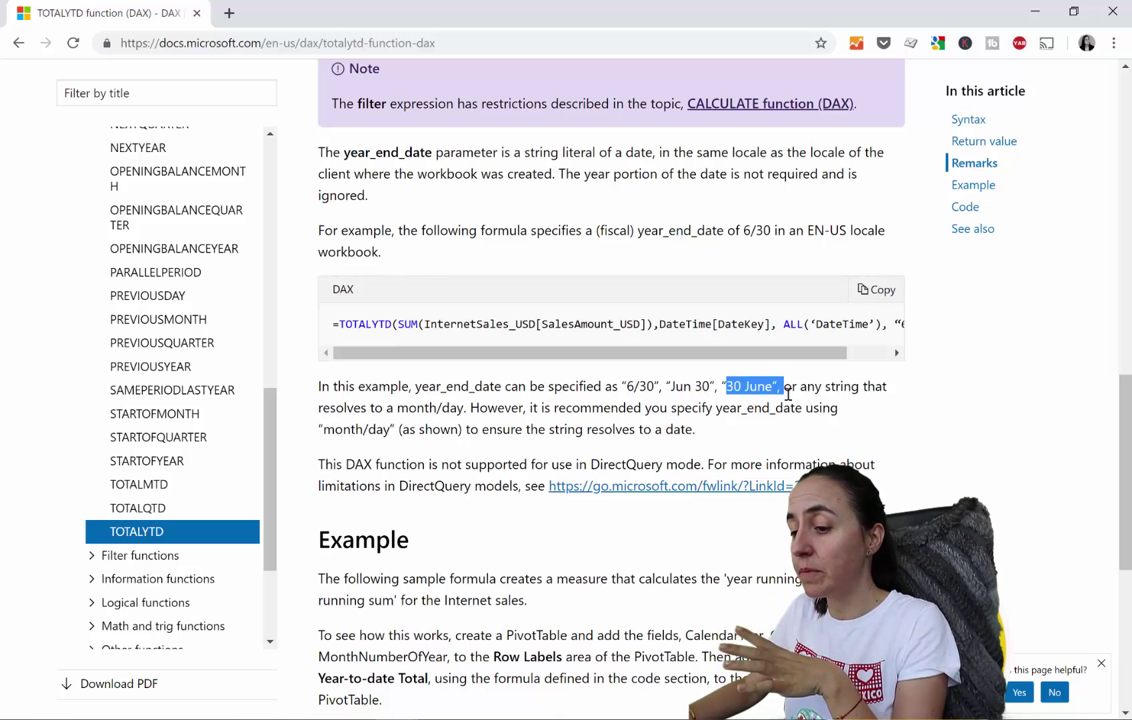
pyautogui.scroll(-1, 774, 387)
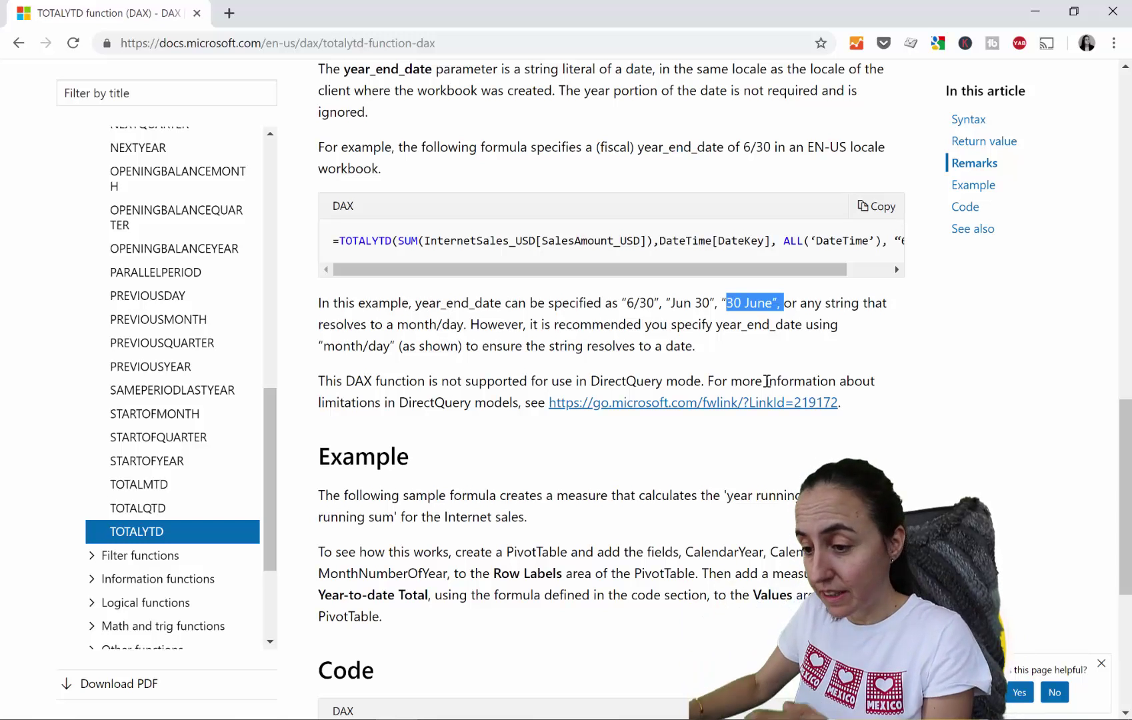
pyautogui.click(869, 325)
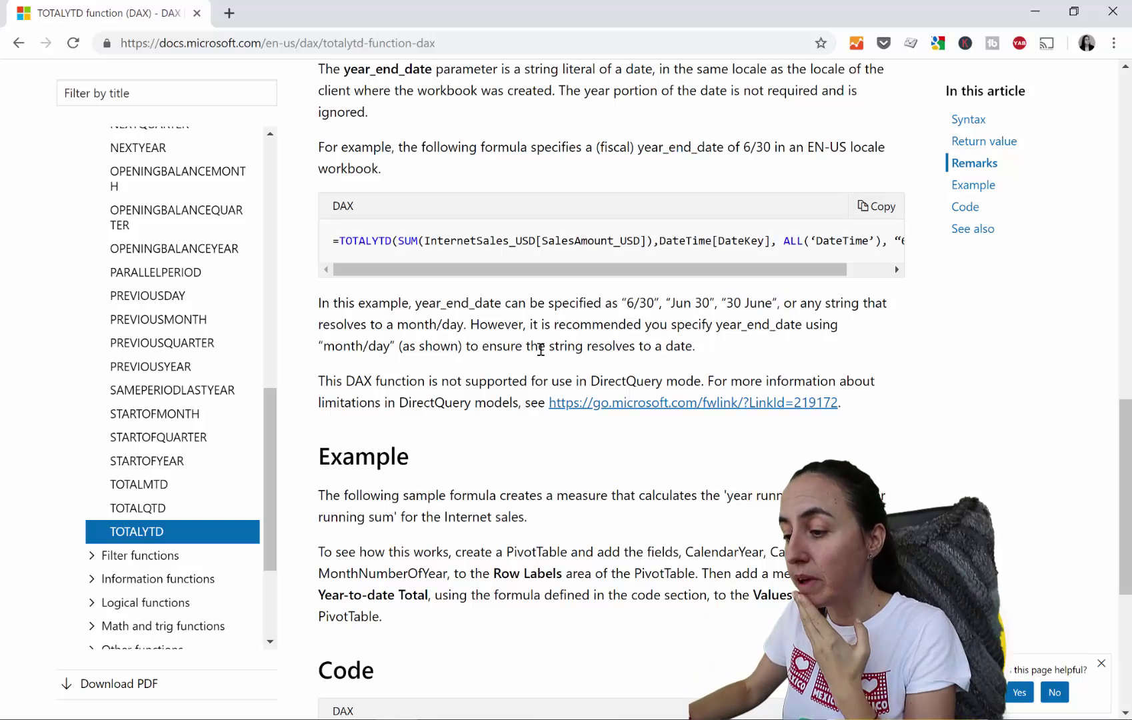
pyautogui.moveTo(320, 346); pyautogui.dragTo(391, 346)
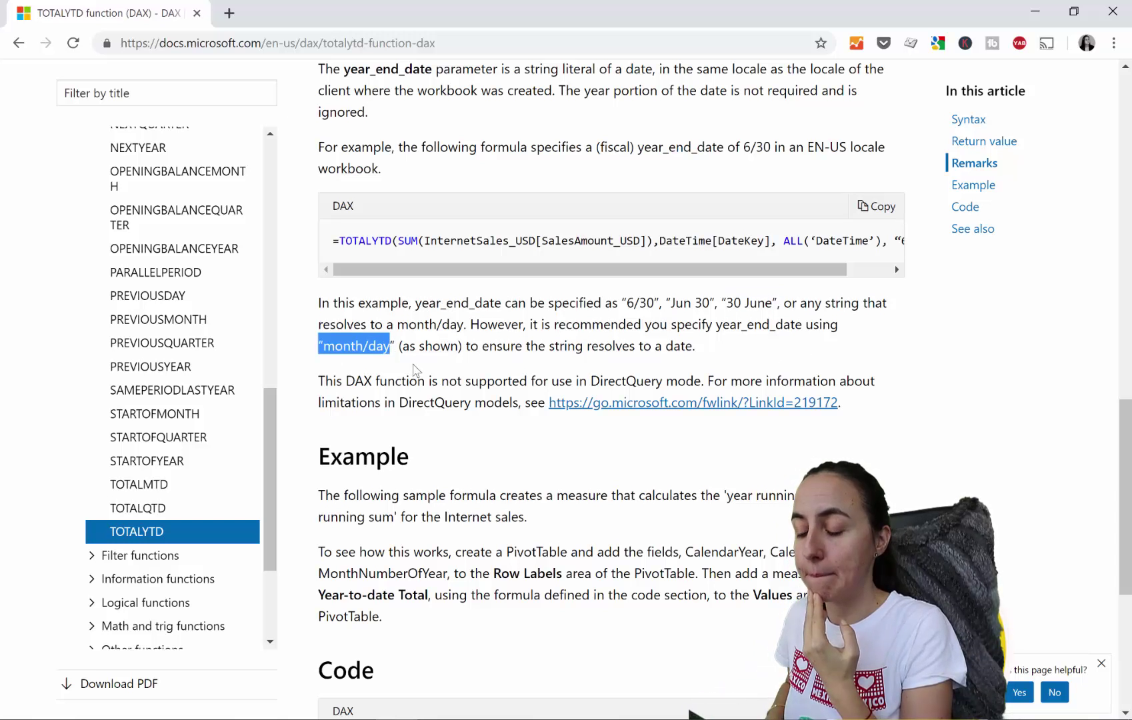
pyautogui.moveTo(627, 302); pyautogui.dragTo(657, 303)
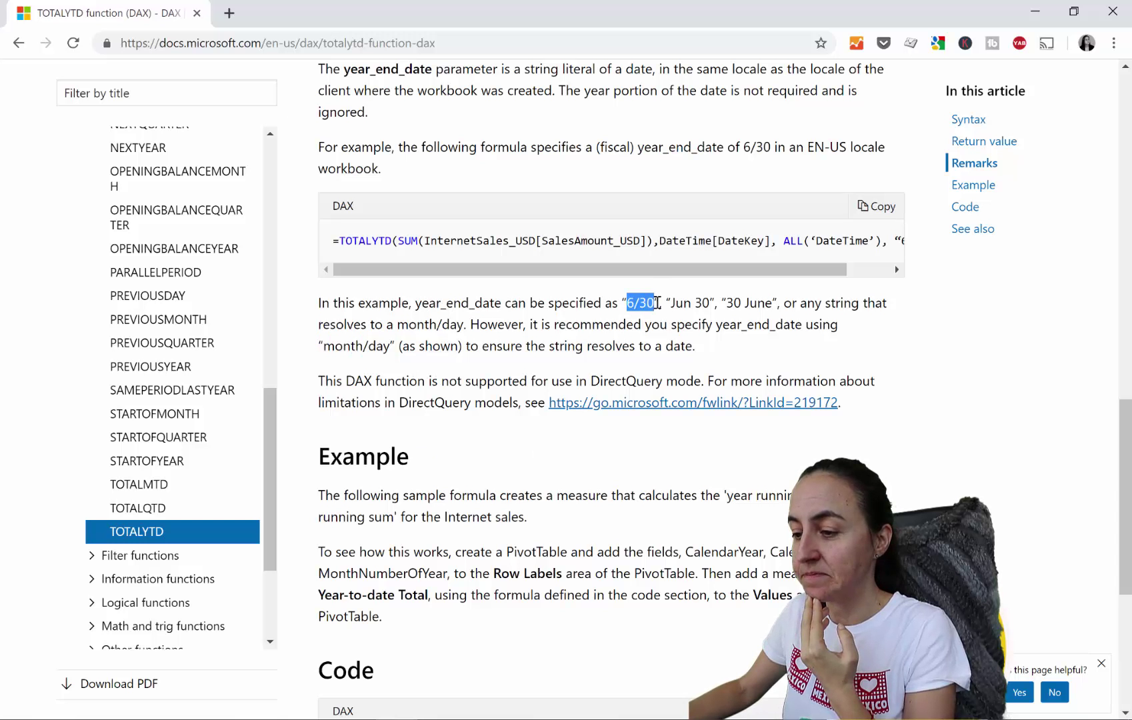